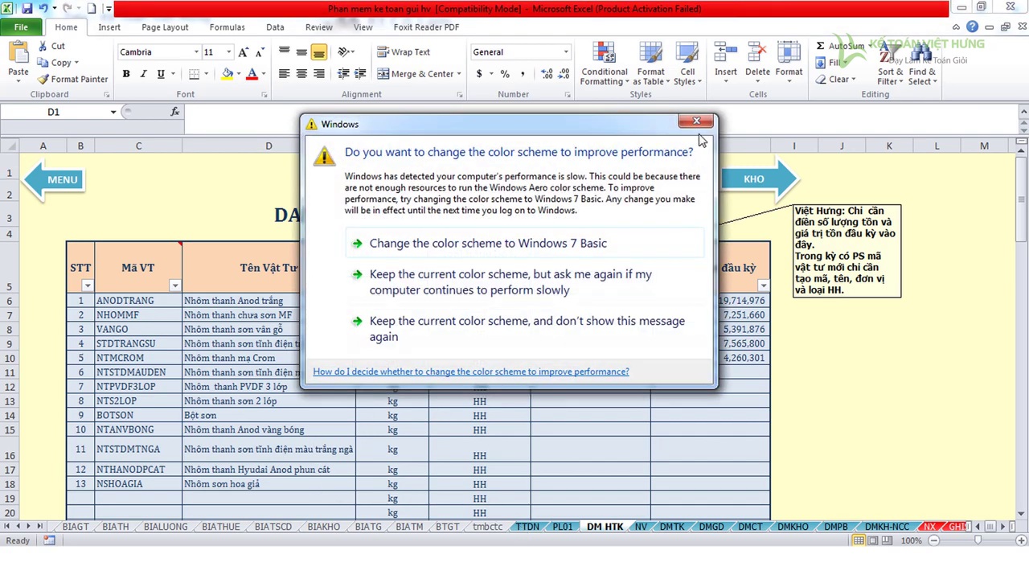
Dismiss the Windows colour-scheme prompt and display the TTDN company-information sheet.
{"action": "left_click", "coordinate": [696, 120]}
{"action": "left_click", "coordinate": [528, 526]}
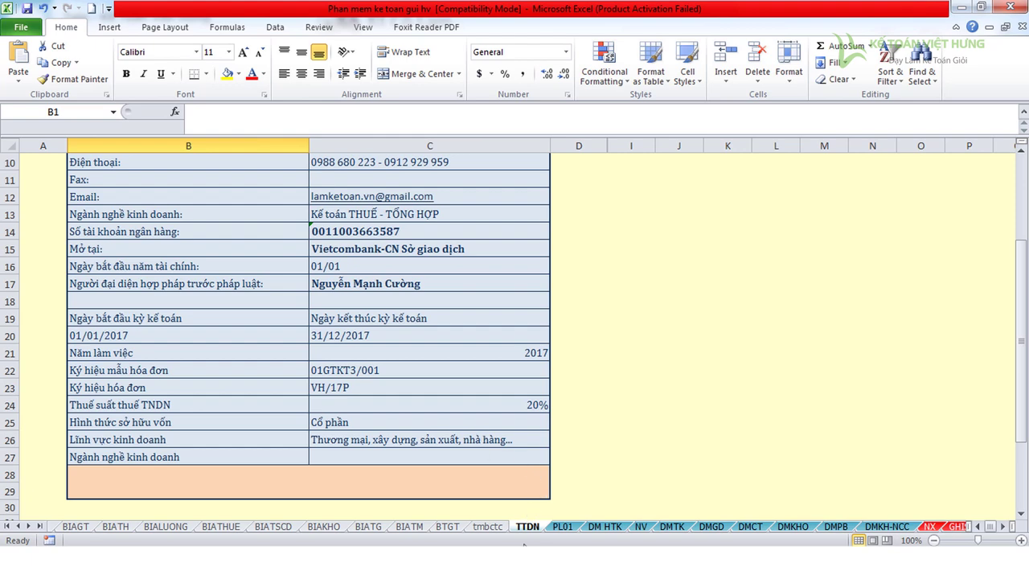
Review the company name, address, tax code, district, city, phone and e-mail on TTDN.
{"action": "scroll", "coordinate": [418, 339], "scroll_direction": "up", "scroll_amount": 3}
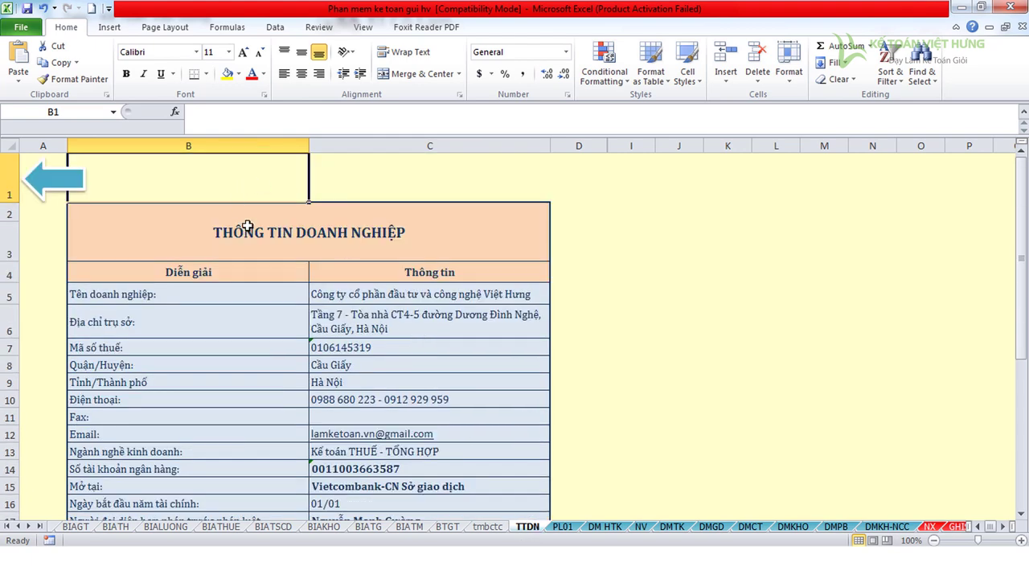
{"action": "left_click", "coordinate": [244, 258]}
{"action": "left_click", "coordinate": [346, 294]}
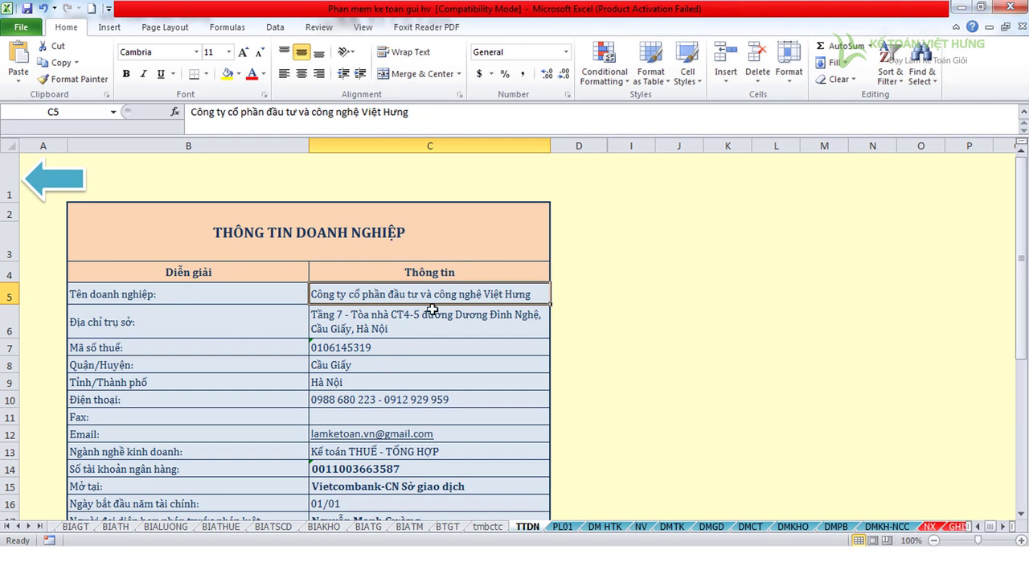
{"action": "left_click", "coordinate": [402, 320]}
{"action": "left_click", "coordinate": [379, 347]}
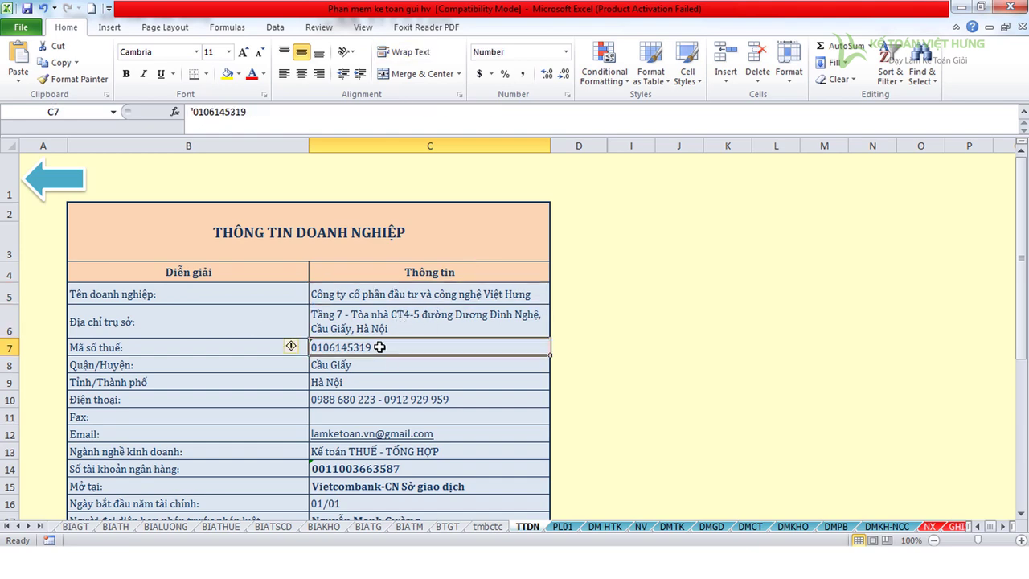
{"action": "left_click", "coordinate": [363, 368]}
{"action": "left_click", "coordinate": [369, 386]}
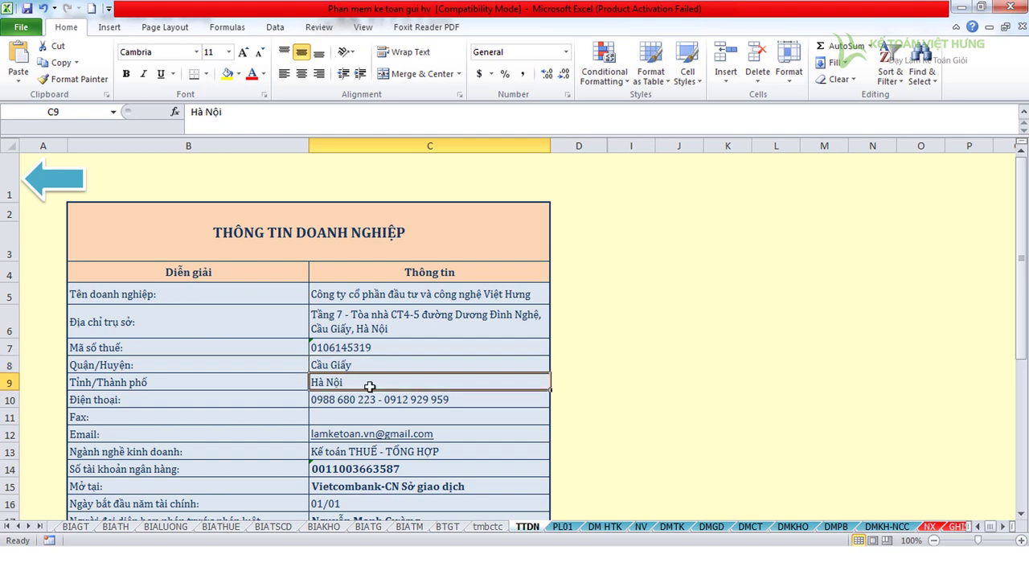
{"action": "left_click", "coordinate": [399, 397]}
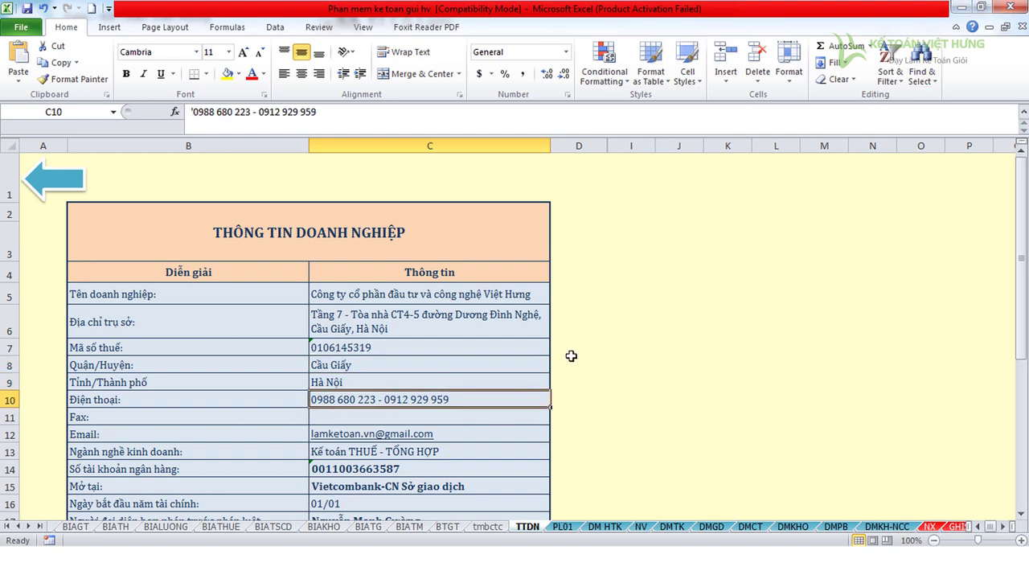
{"action": "left_click", "coordinate": [503, 436]}
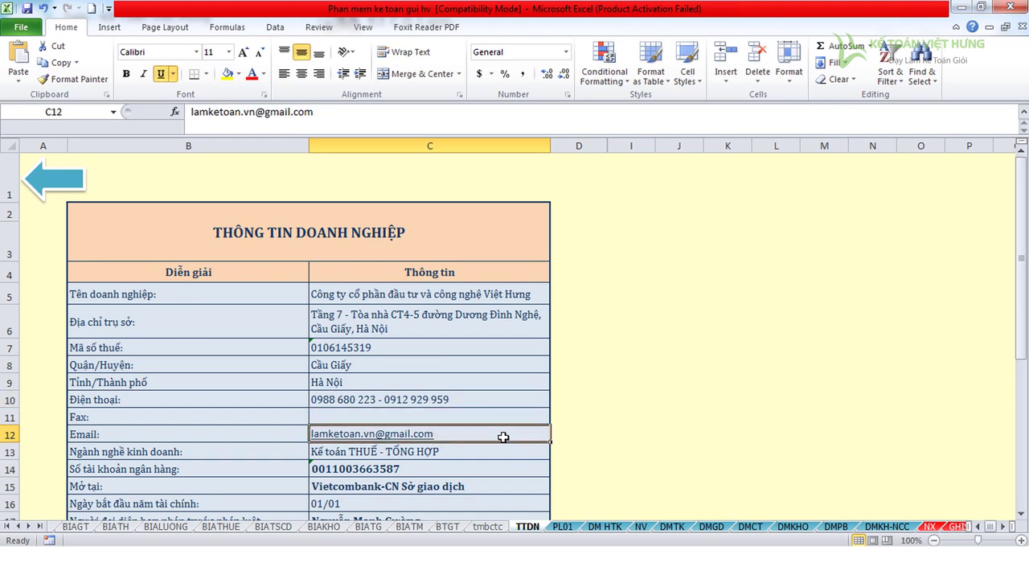
Check the accounting period 01/01/2017–31/12/2017 and year 2017, then open DMKHO.
{"action": "scroll", "coordinate": [502, 437], "scroll_direction": "down", "scroll_amount": 1}
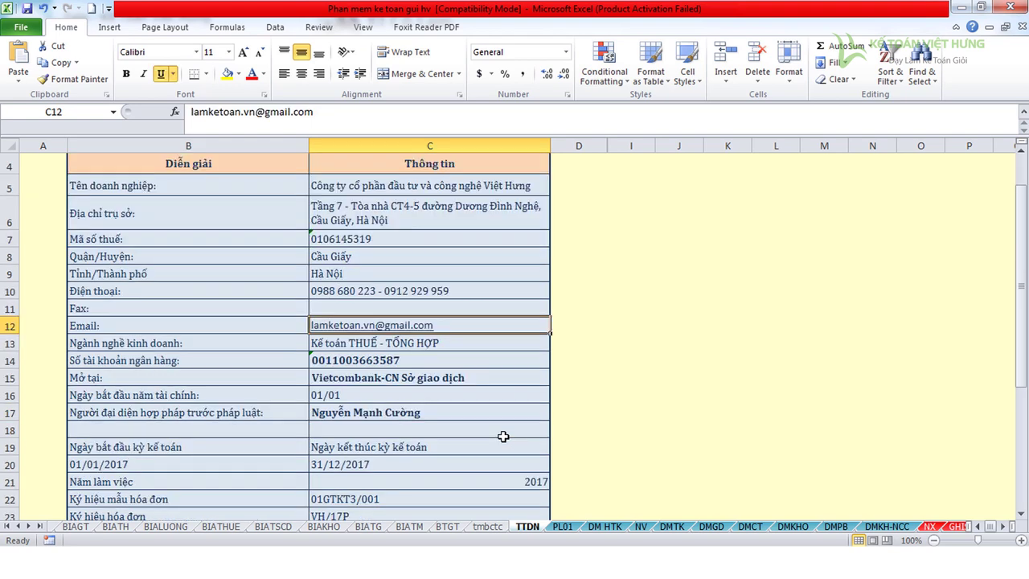
{"action": "scroll", "coordinate": [501, 437], "scroll_direction": "down", "scroll_amount": 1}
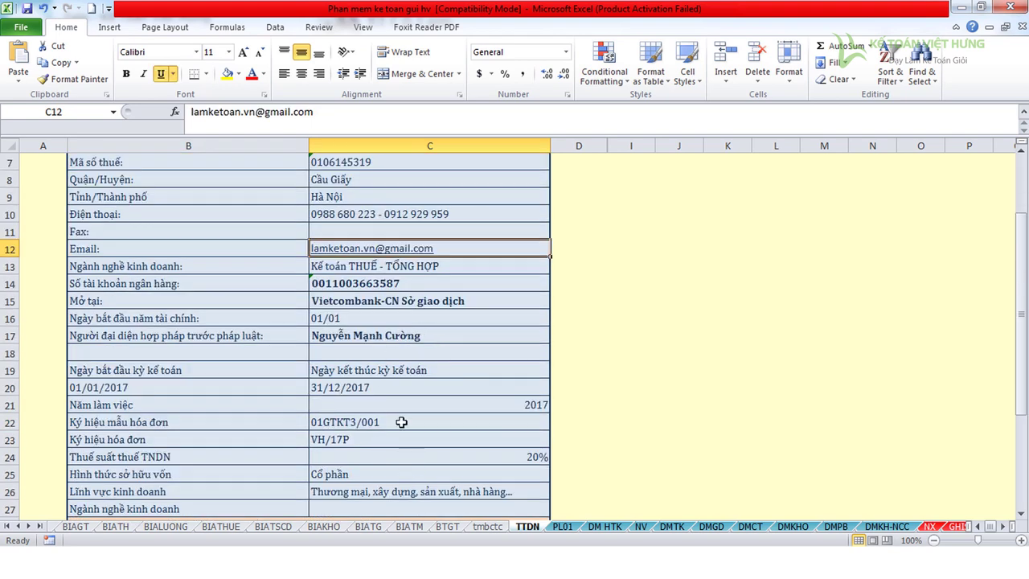
{"action": "left_click", "coordinate": [191, 372]}
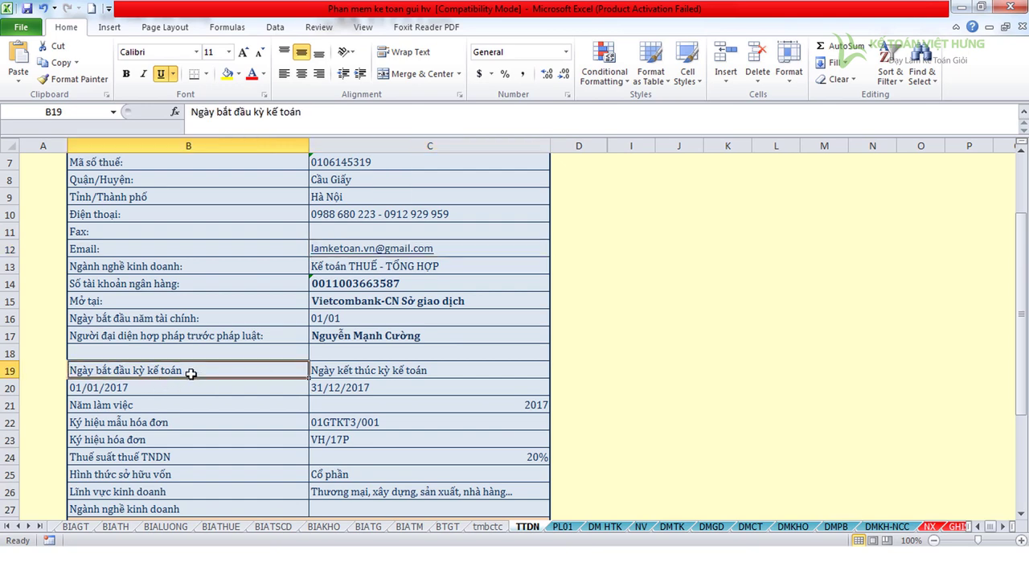
{"action": "left_click", "coordinate": [151, 387]}
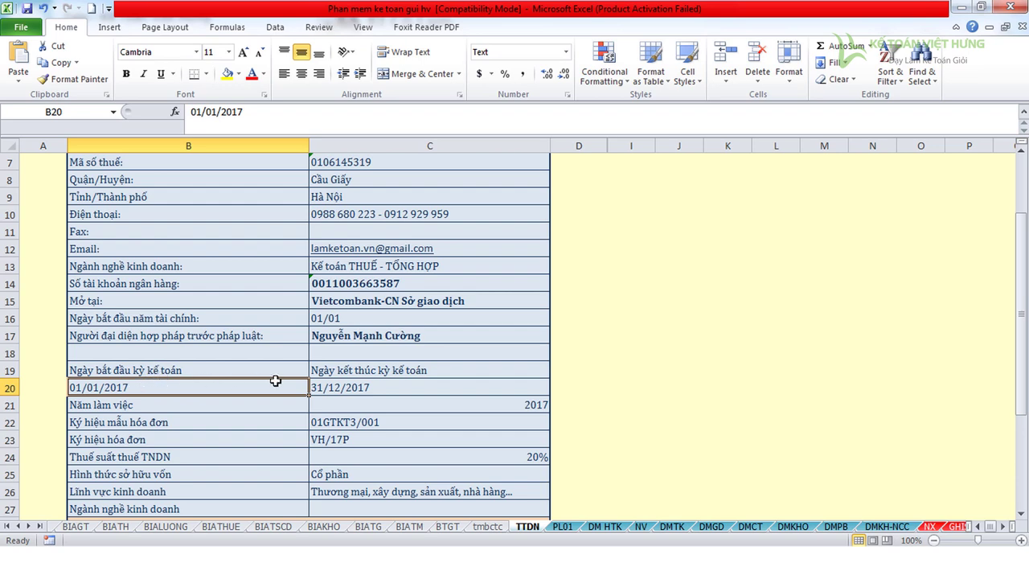
{"action": "left_click", "coordinate": [411, 372]}
{"action": "left_click", "coordinate": [380, 387]}
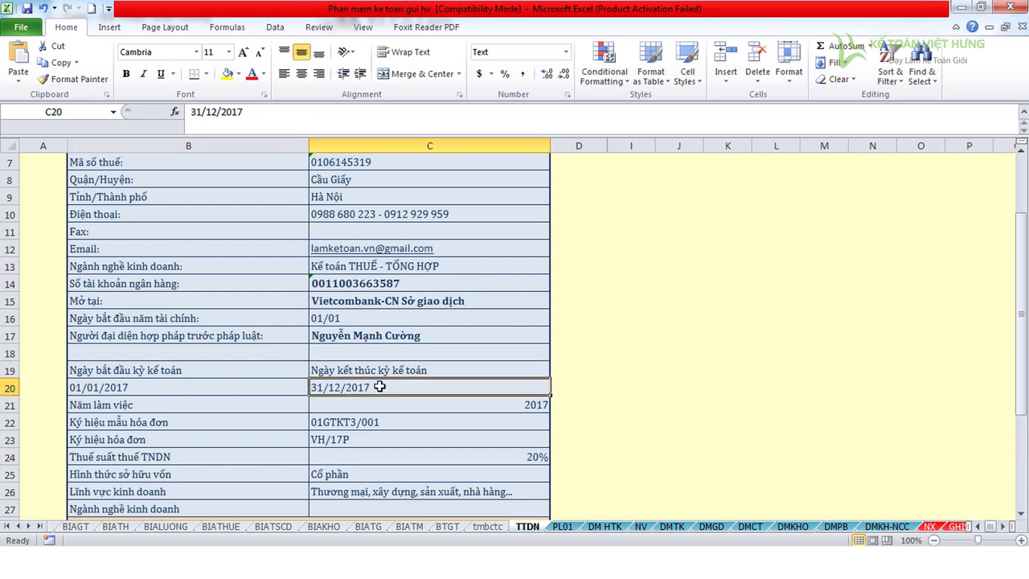
{"action": "left_click", "coordinate": [430, 401]}
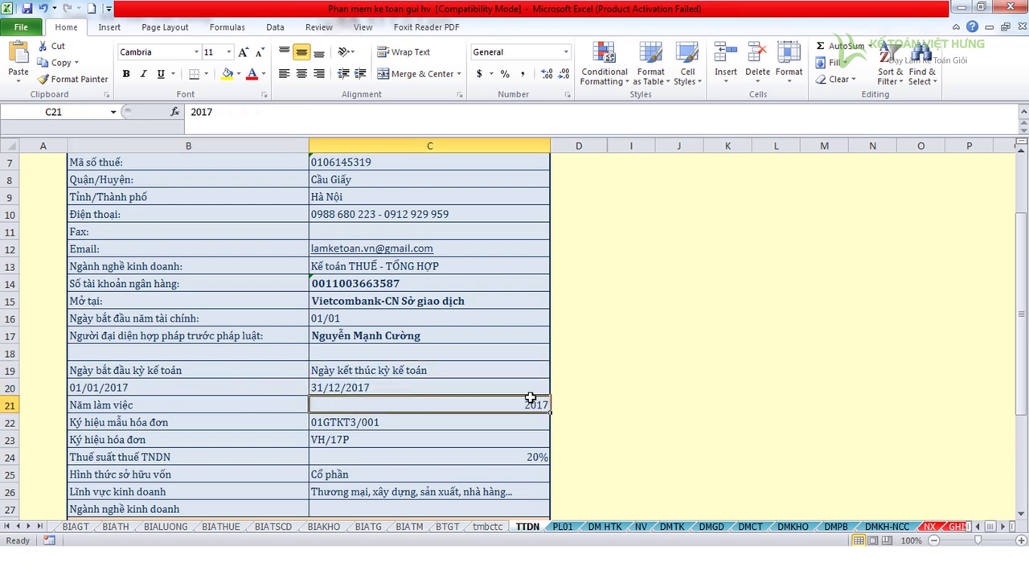
{"action": "scroll", "coordinate": [467, 421], "scroll_direction": "down", "scroll_amount": 1}
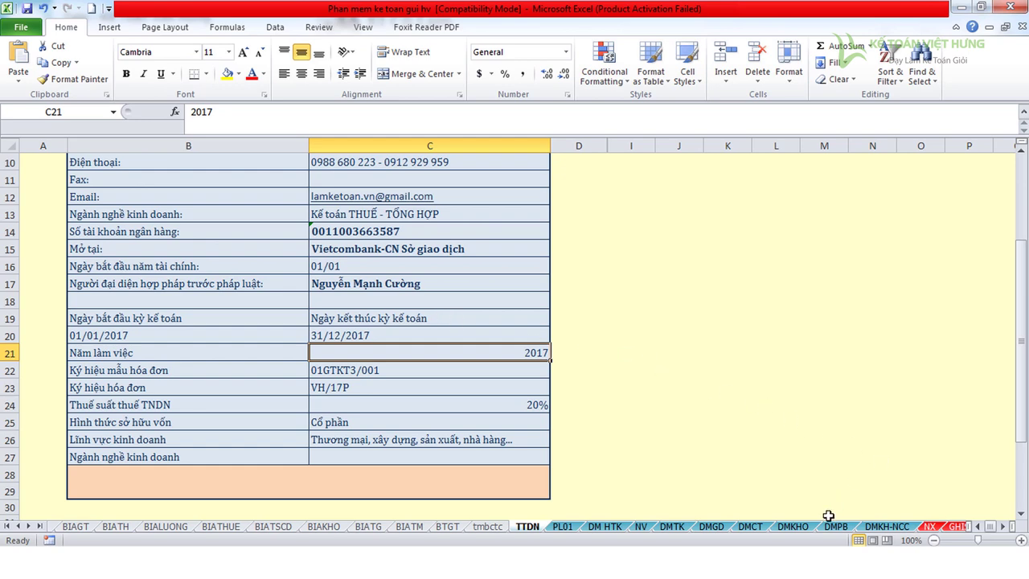
{"action": "left_click", "coordinate": [784, 524]}
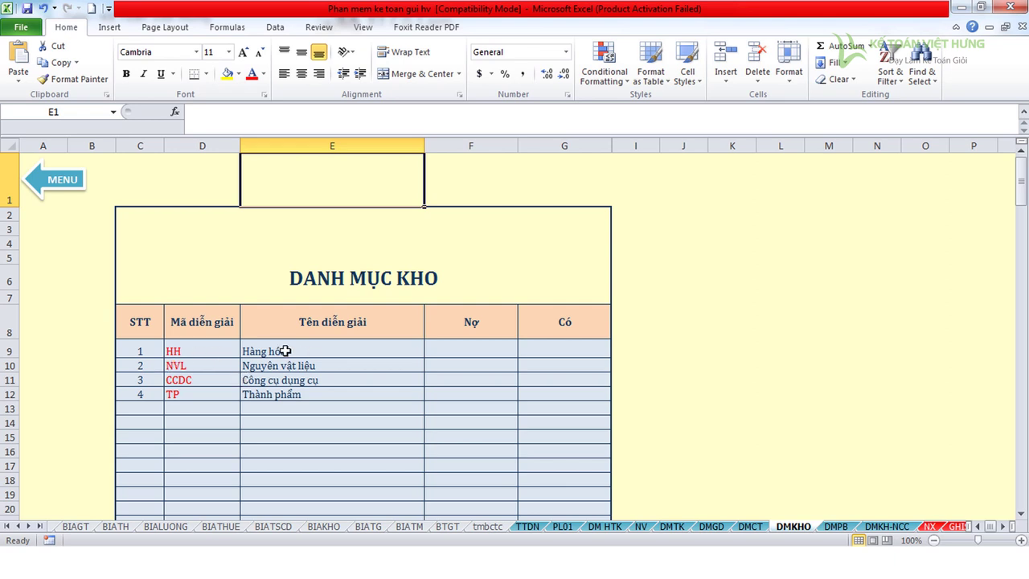
Check the warehouses Hàng hóa, Nguyên vật liệu, Công cụ dụng cụ and Thành phẩm.
{"action": "left_click", "coordinate": [285, 351]}
{"action": "left_click", "coordinate": [313, 365]}
{"action": "left_click", "coordinate": [313, 379]}
{"action": "left_click", "coordinate": [312, 396]}
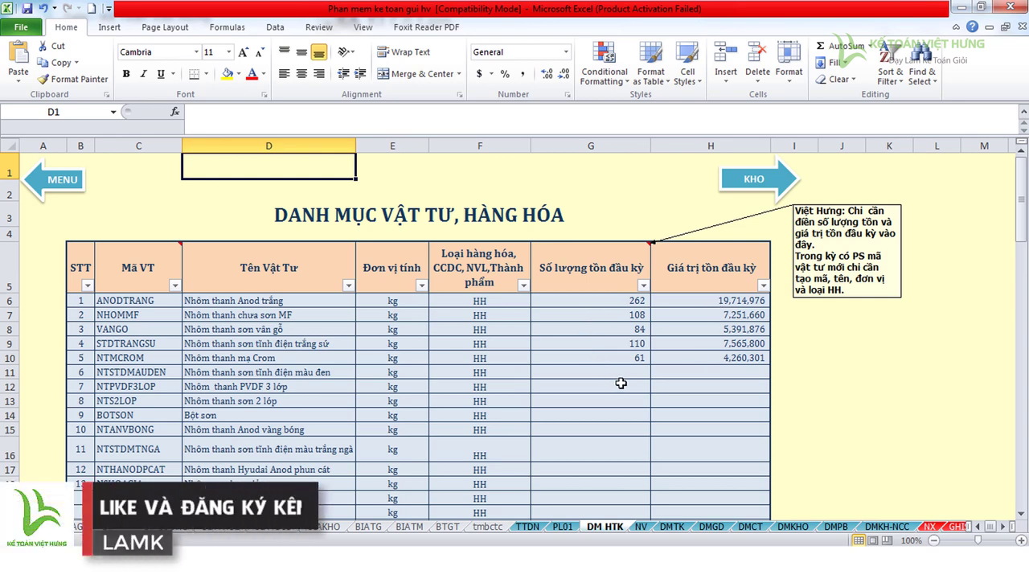
Inspect item NHOMMF's name, opening quantity 84 and stock value, then go to DMKH-NCC.
{"action": "key", "text": "ctrl+Home"}
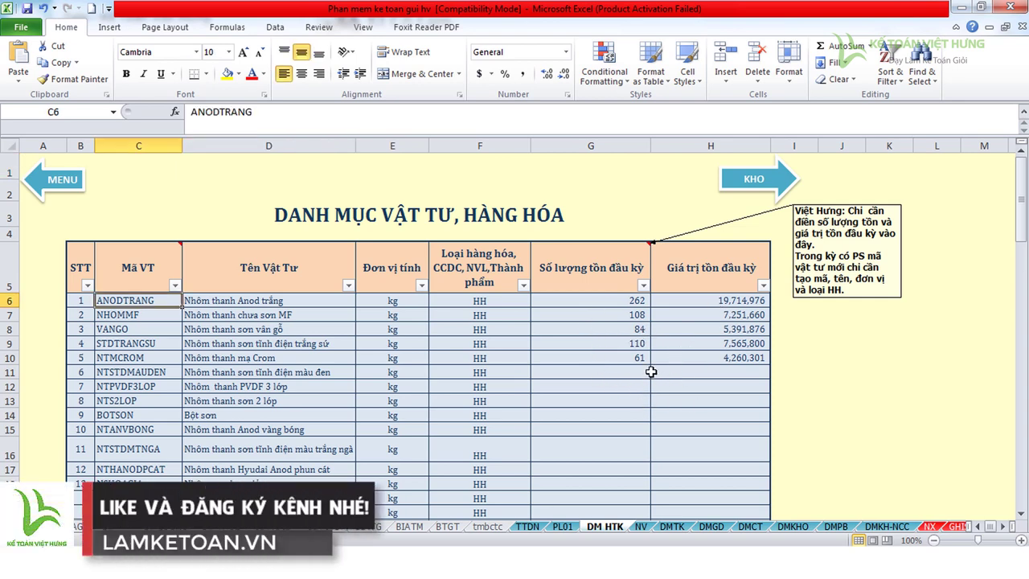
{"action": "key", "text": "Down"}
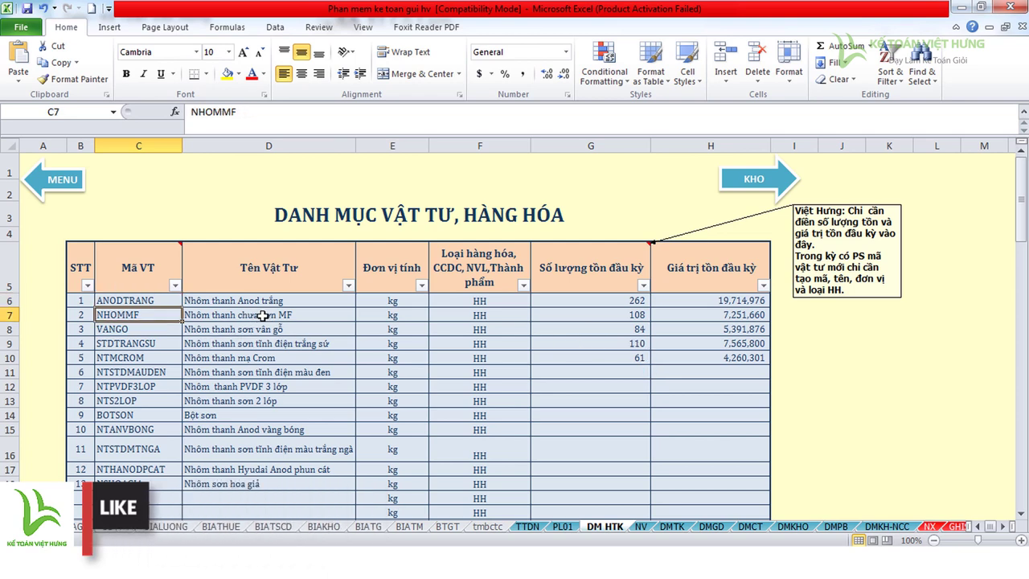
{"action": "left_click", "coordinate": [265, 315]}
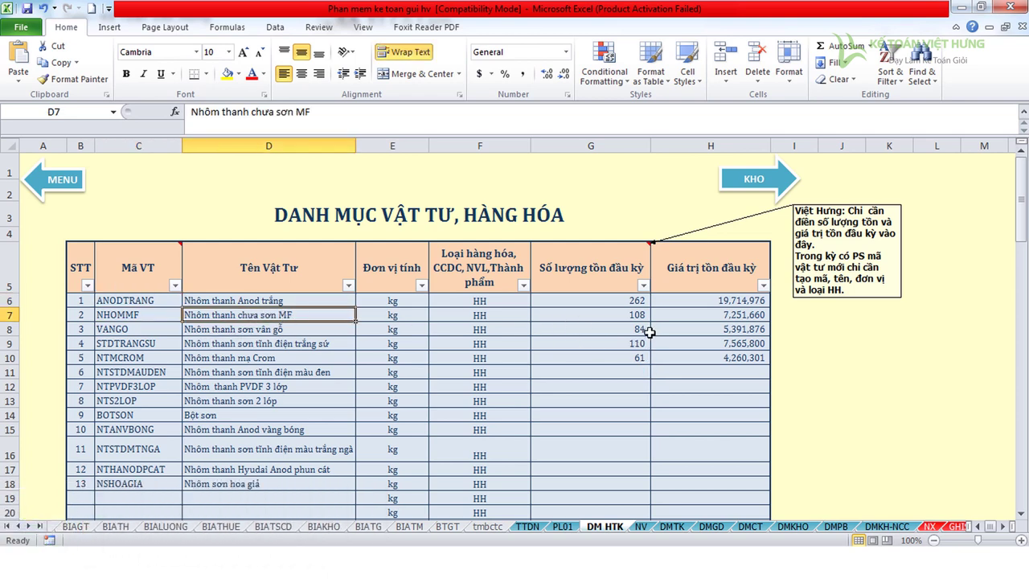
{"action": "left_click", "coordinate": [625, 326]}
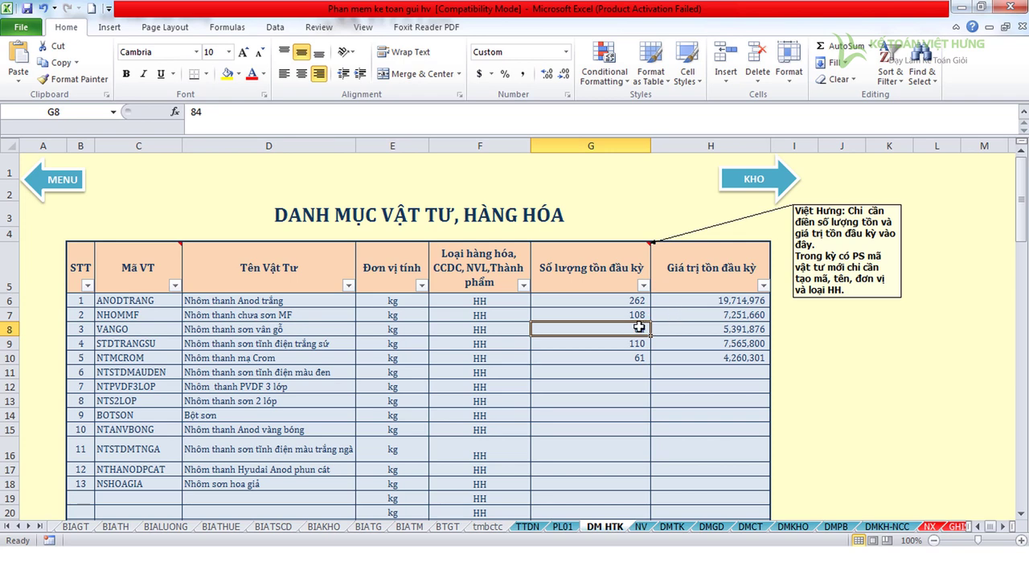
{"action": "left_click", "coordinate": [712, 325]}
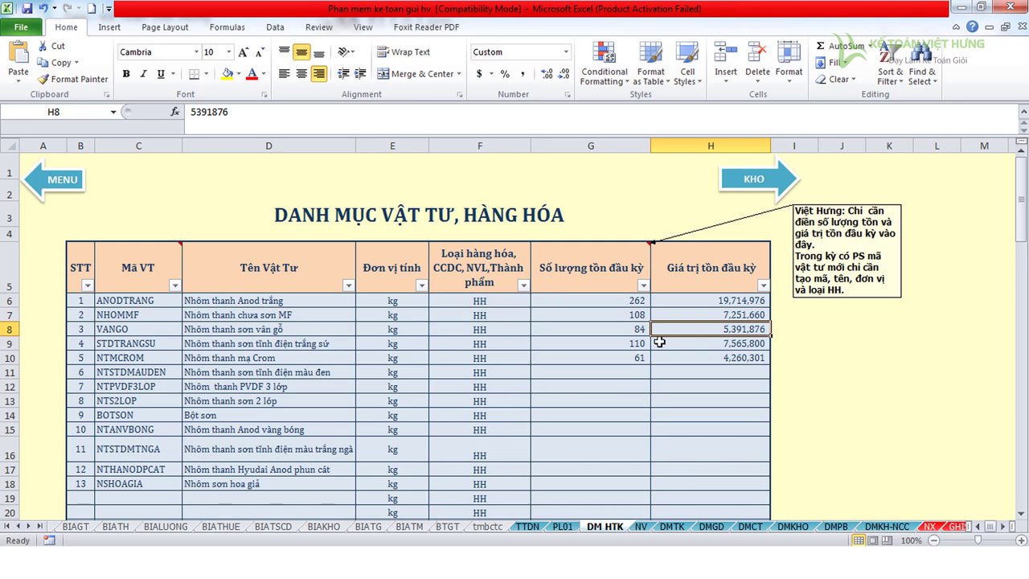
{"action": "left_click", "coordinate": [884, 526]}
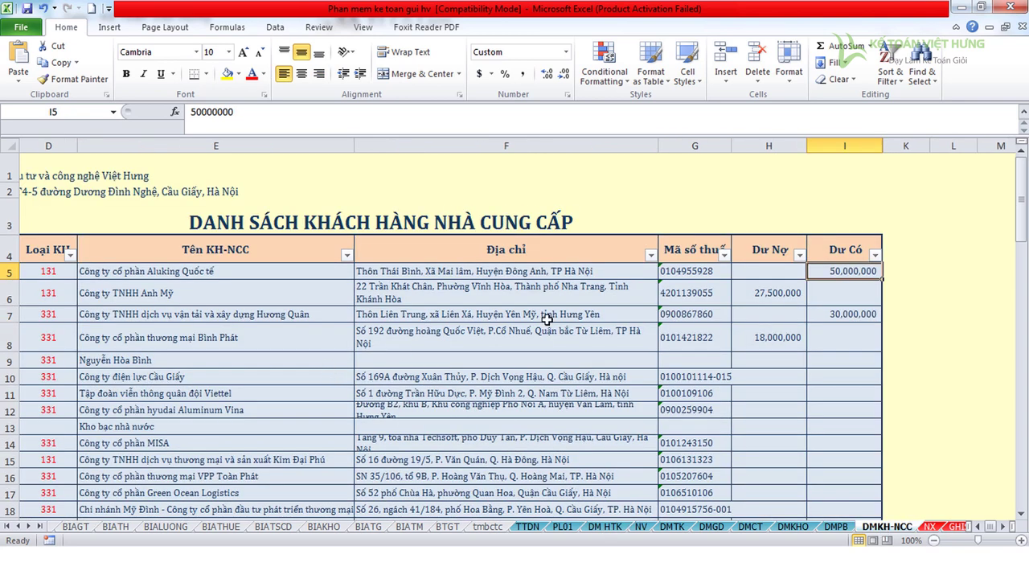
Inspect the first two customer and supplier entries in E6 and E7, then return to DMKHO.
{"action": "scroll", "coordinate": [547, 319], "scroll_direction": "down", "scroll_amount": 1}
{"action": "scroll", "coordinate": [155, 281], "scroll_direction": "up", "scroll_amount": 1}
{"action": "left_click", "coordinate": [236, 282]}
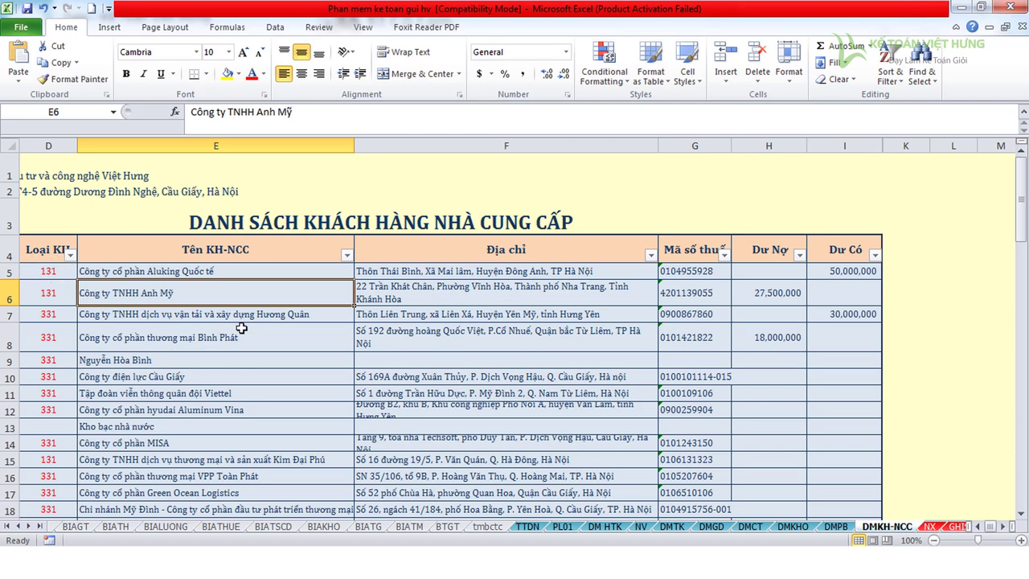
{"action": "left_click", "coordinate": [276, 316]}
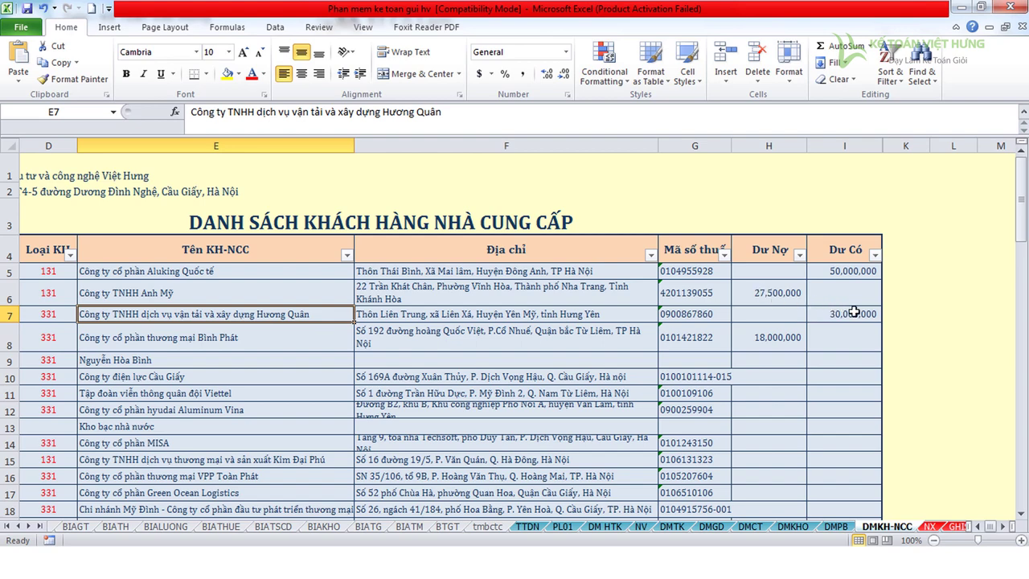
{"action": "scroll", "coordinate": [854, 312], "scroll_direction": "down", "scroll_amount": 3}
{"action": "scroll", "coordinate": [815, 322], "scroll_direction": "up", "scroll_amount": 3}
{"action": "left_click", "coordinate": [750, 527]}
{"action": "left_click", "coordinate": [793, 526]}
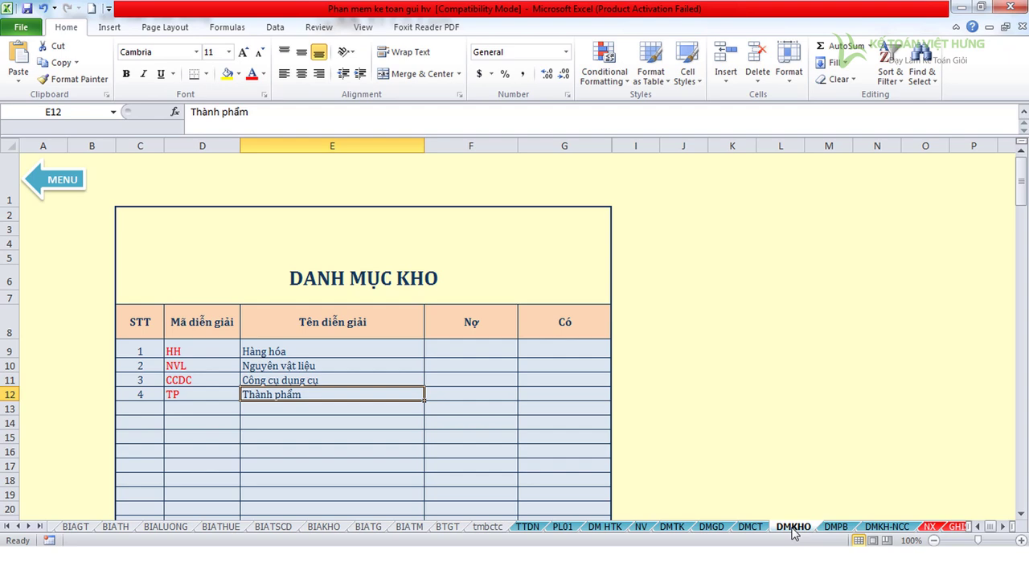
View the DMPB prepaid expense and depreciation sheet, then the NV employee list.
{"action": "left_click", "coordinate": [836, 527]}
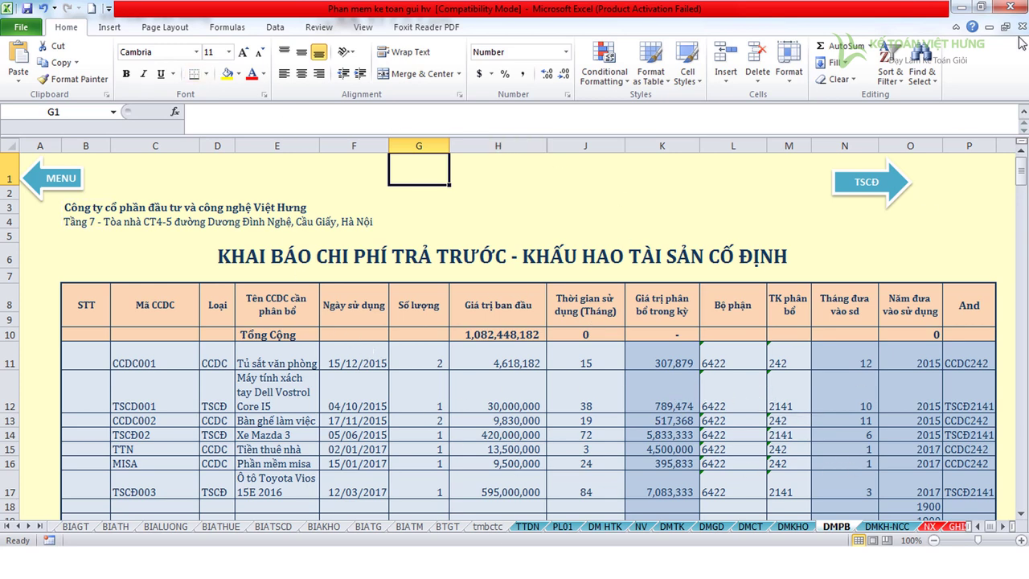
{"action": "left_click", "coordinate": [643, 528]}
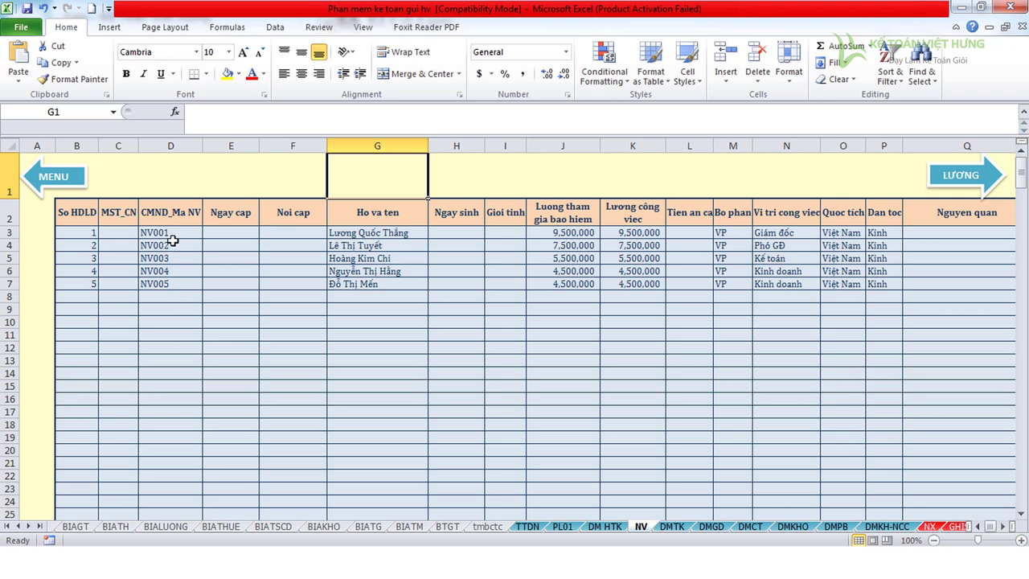
{"action": "left_click", "coordinate": [173, 242]}
{"action": "left_click", "coordinate": [384, 249]}
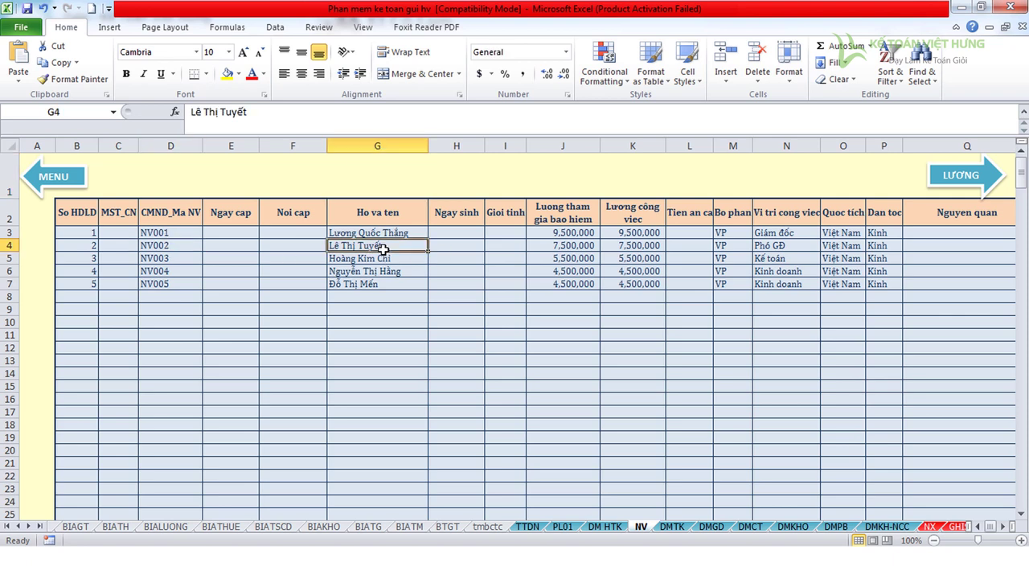
{"action": "left_click", "coordinate": [595, 247]}
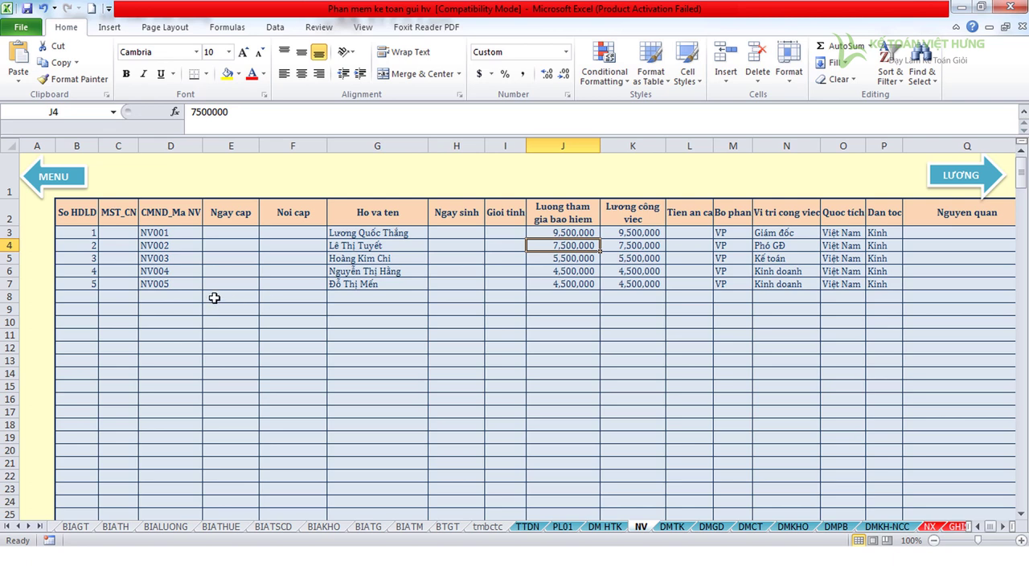
{"action": "scroll", "coordinate": [301, 299], "scroll_direction": "down", "scroll_amount": 7}
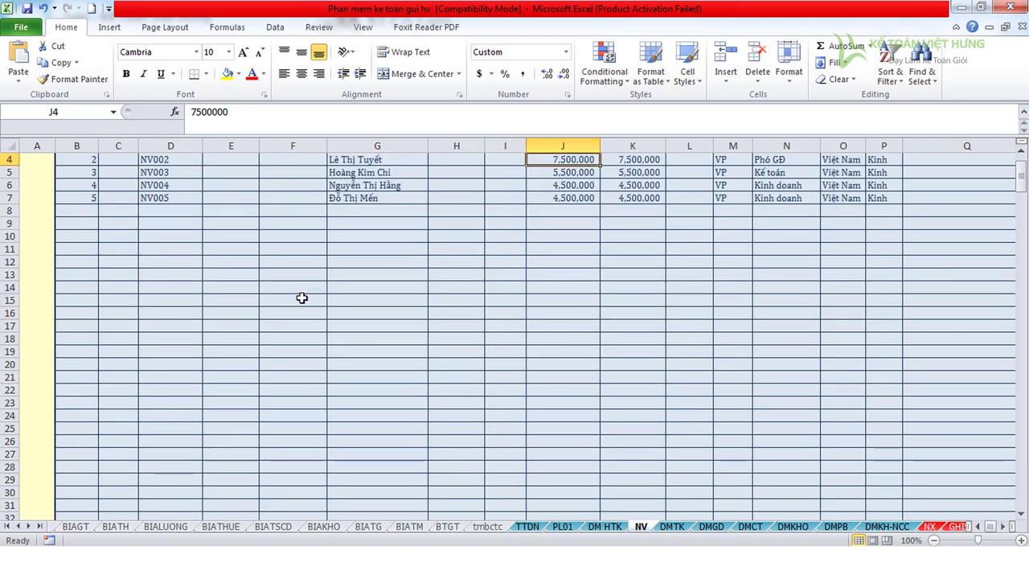
{"action": "scroll", "coordinate": [297, 299], "scroll_direction": "down", "scroll_amount": 6}
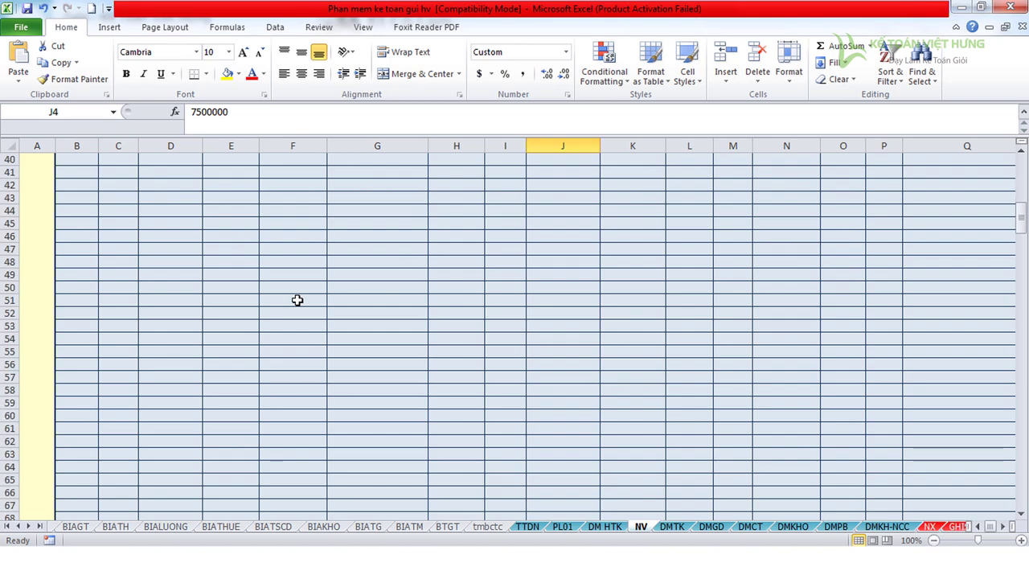
{"action": "scroll", "coordinate": [297, 300], "scroll_direction": "down", "scroll_amount": 1}
{"action": "scroll", "coordinate": [298, 299], "scroll_direction": "down", "scroll_amount": 4}
{"action": "scroll", "coordinate": [300, 299], "scroll_direction": "up", "scroll_amount": 11}
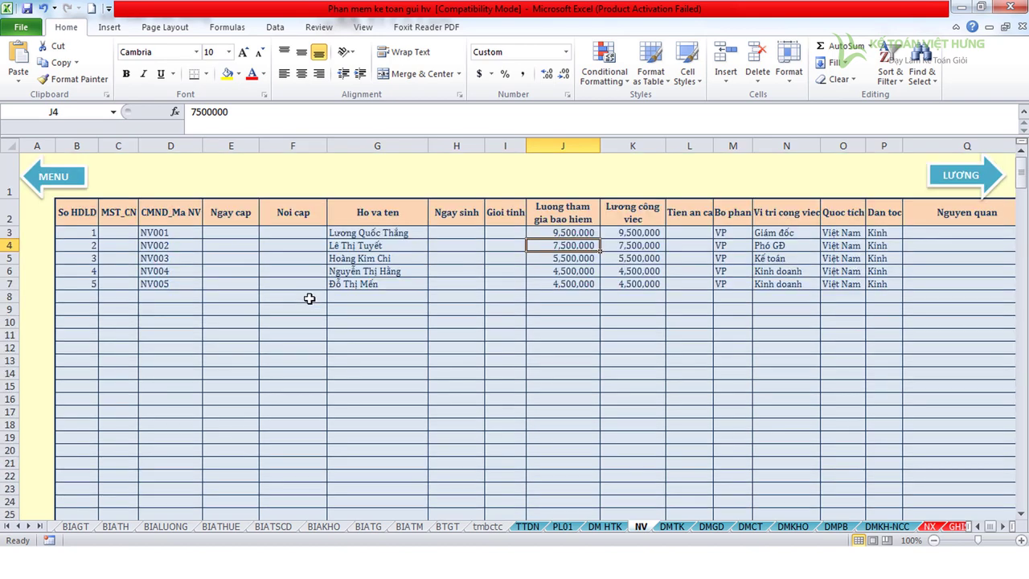
On DMTK, verify account 111's =SUM(F5:F6) total of 155,000,000 from Tiền Việt Nam.
{"action": "key", "text": "ctrl+Page_Down"}
{"action": "key", "text": "ctrl+Page_Down"}
{"action": "key", "text": "ctrl+Page_Down"}
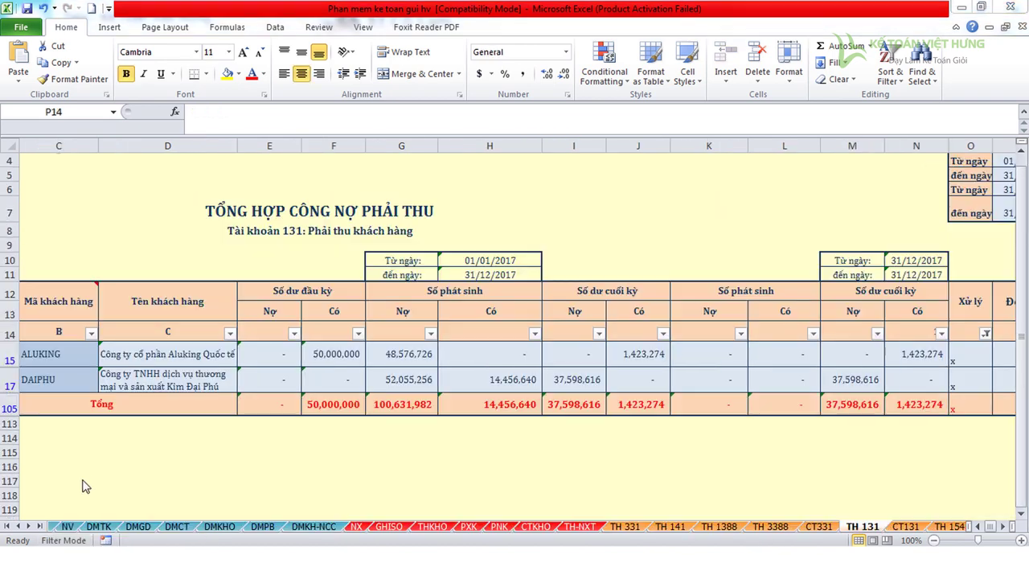
{"action": "left_click", "coordinate": [99, 526]}
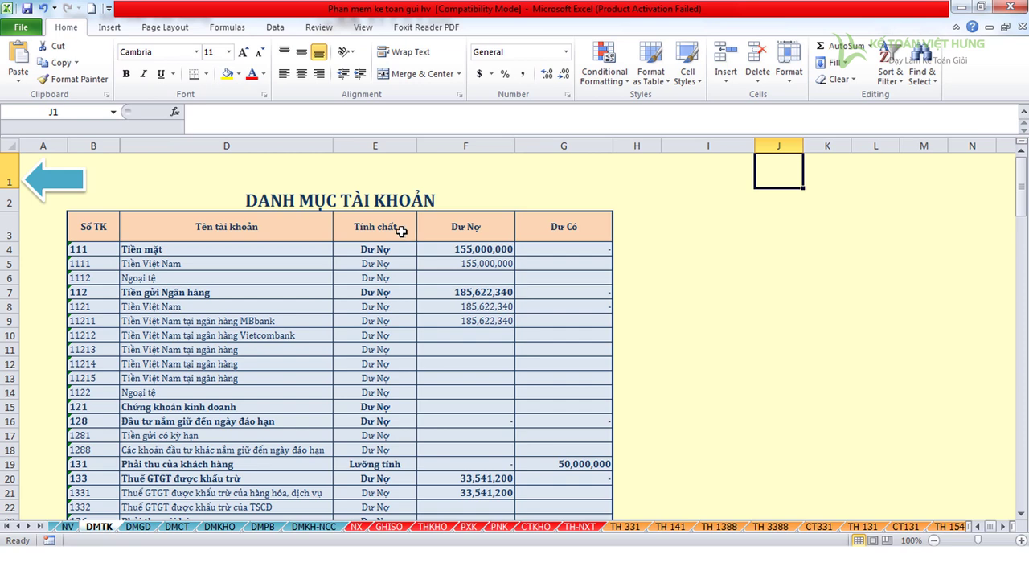
{"action": "left_click", "coordinate": [480, 251]}
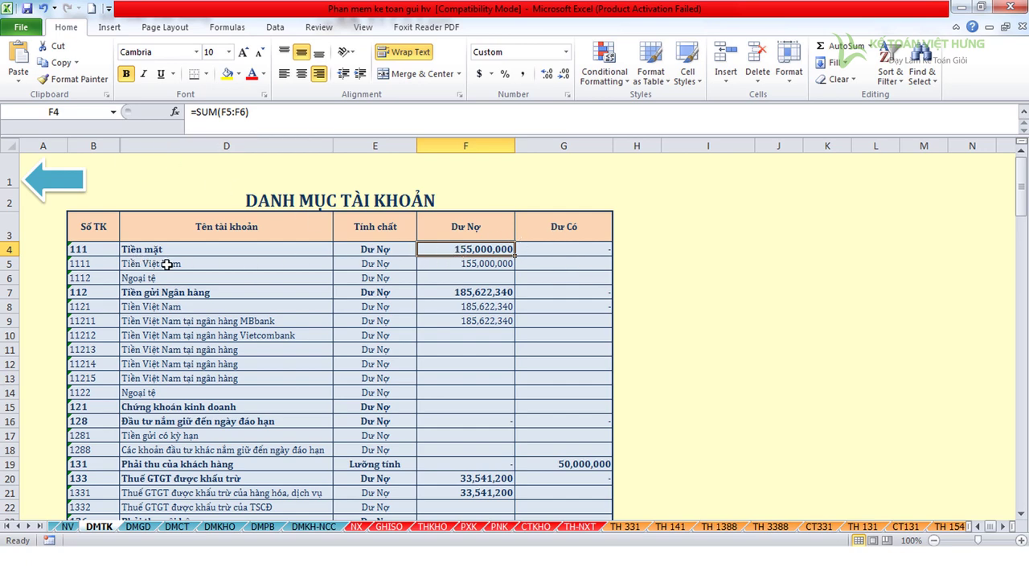
{"action": "left_click", "coordinate": [169, 264]}
{"action": "left_click", "coordinate": [448, 270]}
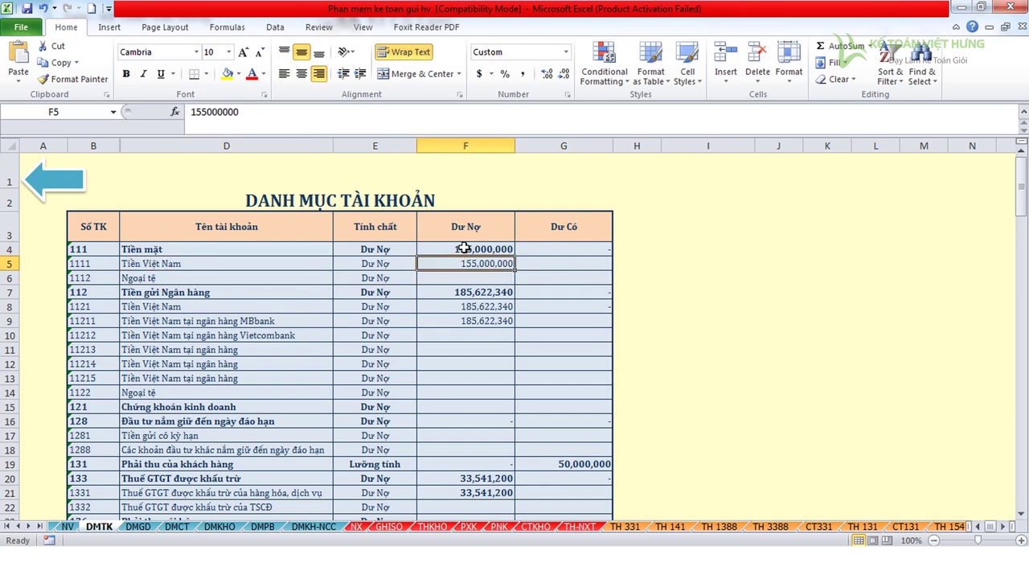
{"action": "left_click", "coordinate": [470, 248]}
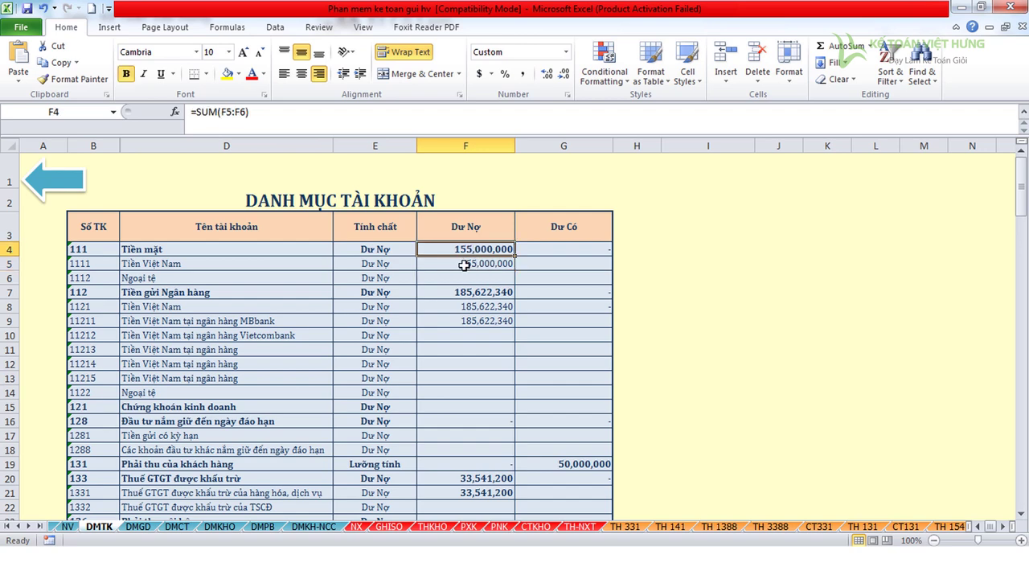
{"action": "scroll", "coordinate": [467, 347], "scroll_direction": "down", "scroll_amount": 2}
Check the NV issue date in E6, scroll the GHISO ledger, then reach the NKC journal.
{"action": "left_click", "coordinate": [67, 527]}
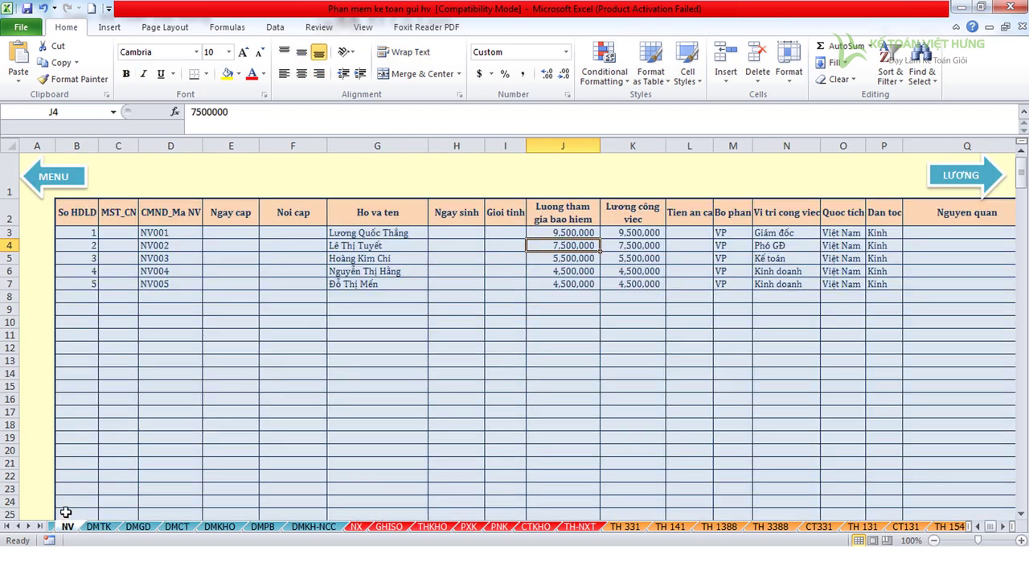
{"action": "left_click", "coordinate": [229, 276]}
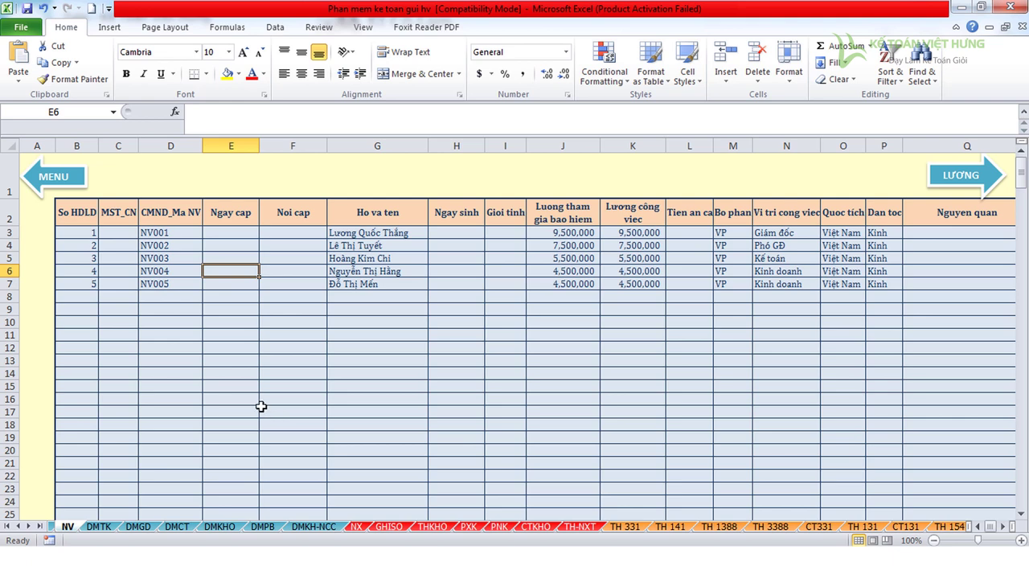
{"action": "left_click", "coordinate": [389, 527]}
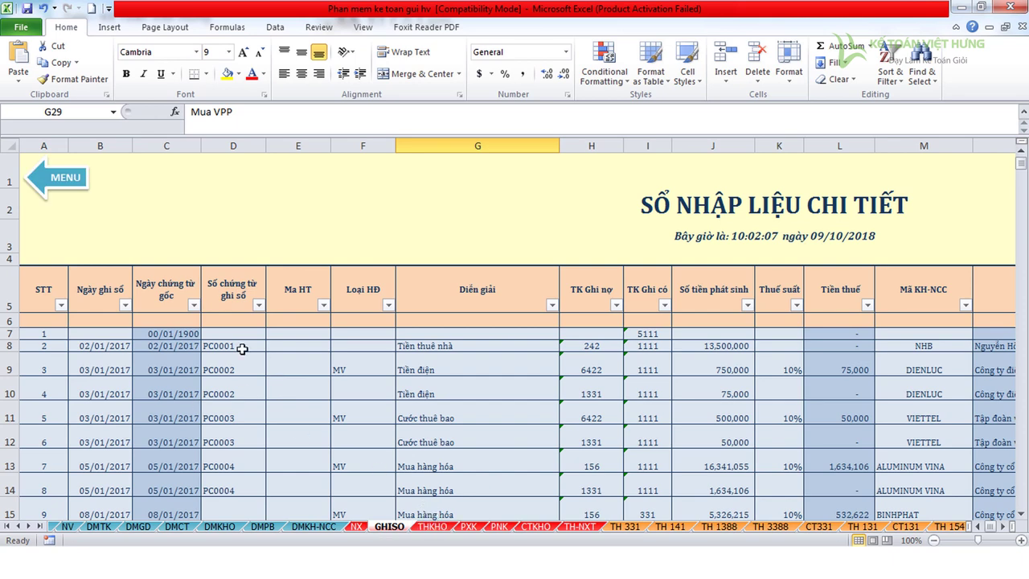
{"action": "scroll", "coordinate": [242, 348], "scroll_direction": "down", "scroll_amount": 1}
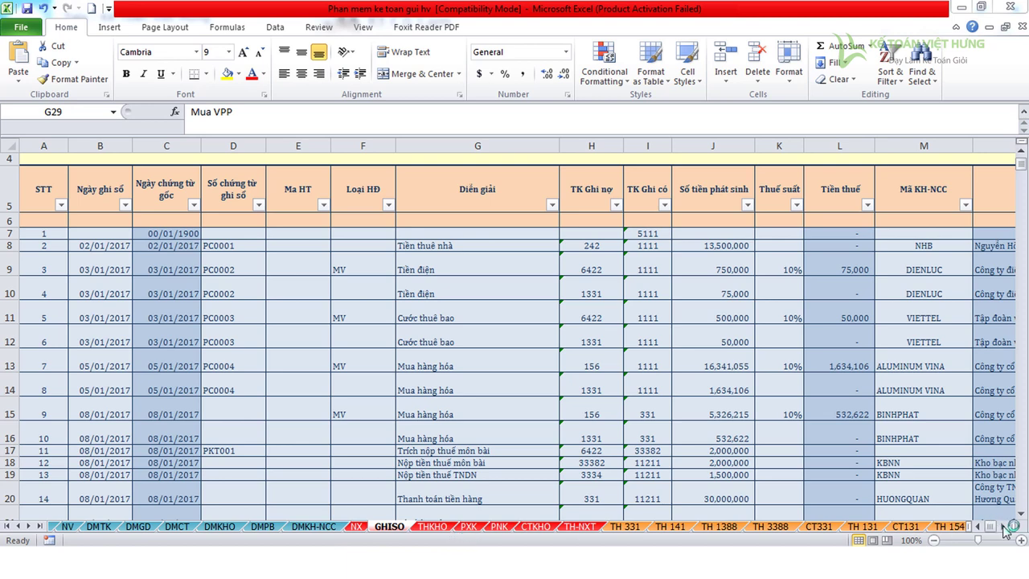
{"action": "left_click", "coordinate": [1002, 526]}
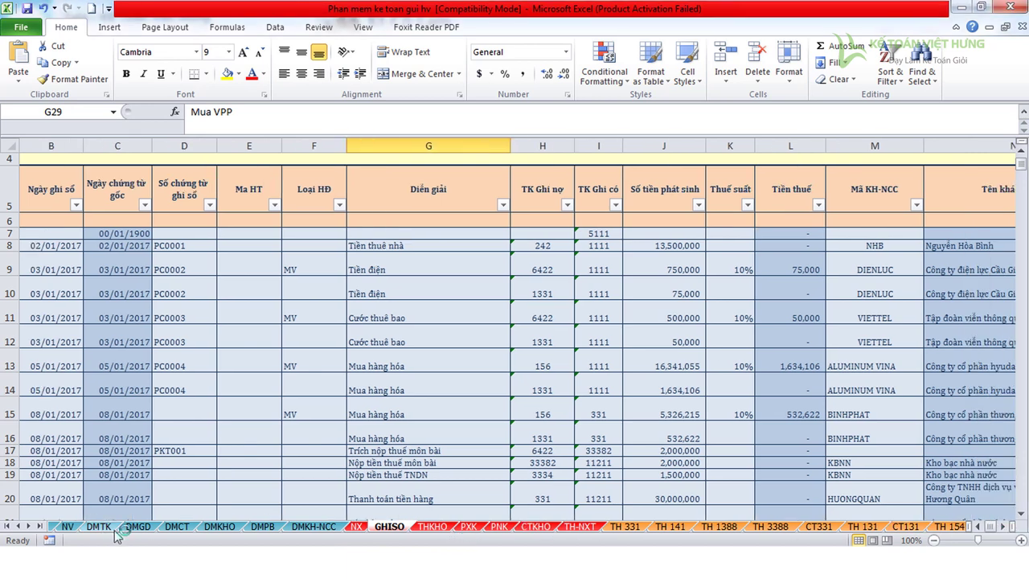
{"action": "left_click", "coordinate": [29, 526]}
{"action": "left_click", "coordinate": [29, 527]}
{"action": "left_click", "coordinate": [765, 526]}
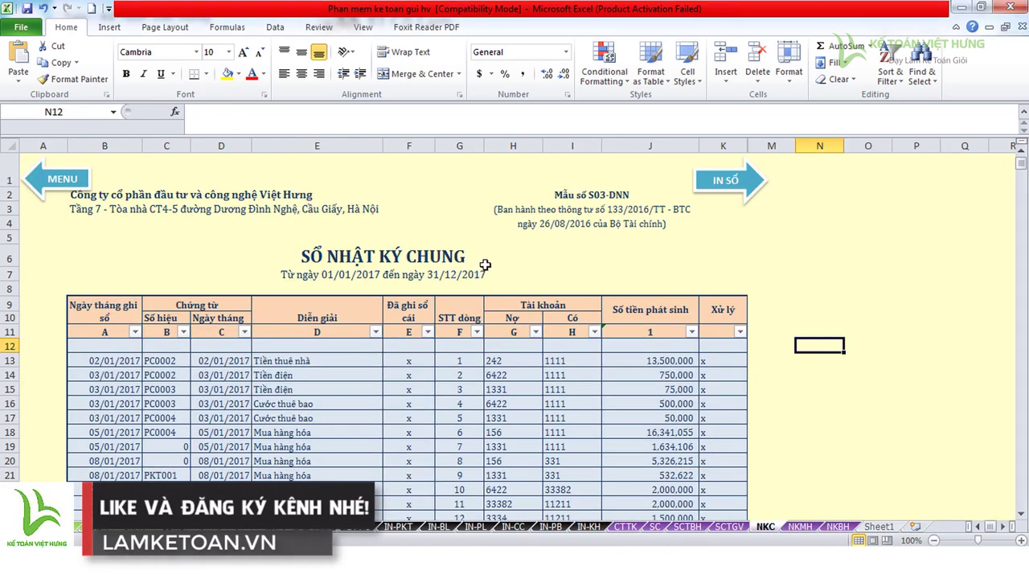
{"action": "scroll", "coordinate": [506, 266], "scroll_direction": "down", "scroll_amount": 1}
{"action": "scroll", "coordinate": [506, 266], "scroll_direction": "down", "scroll_amount": 1}
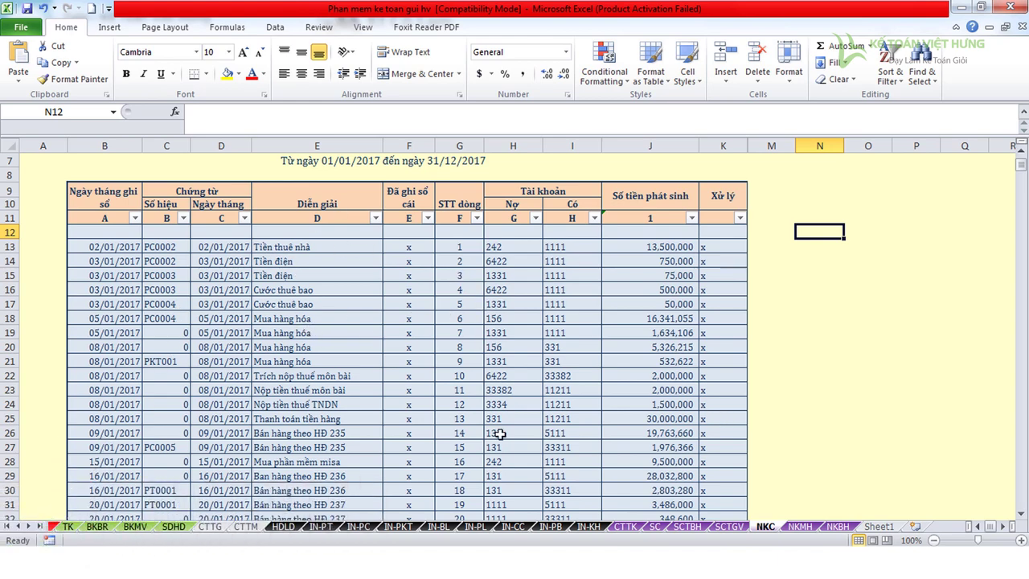
{"action": "scroll", "coordinate": [547, 319], "scroll_direction": "down", "scroll_amount": 1}
{"action": "scroll", "coordinate": [547, 320], "scroll_direction": "down", "scroll_amount": 2}
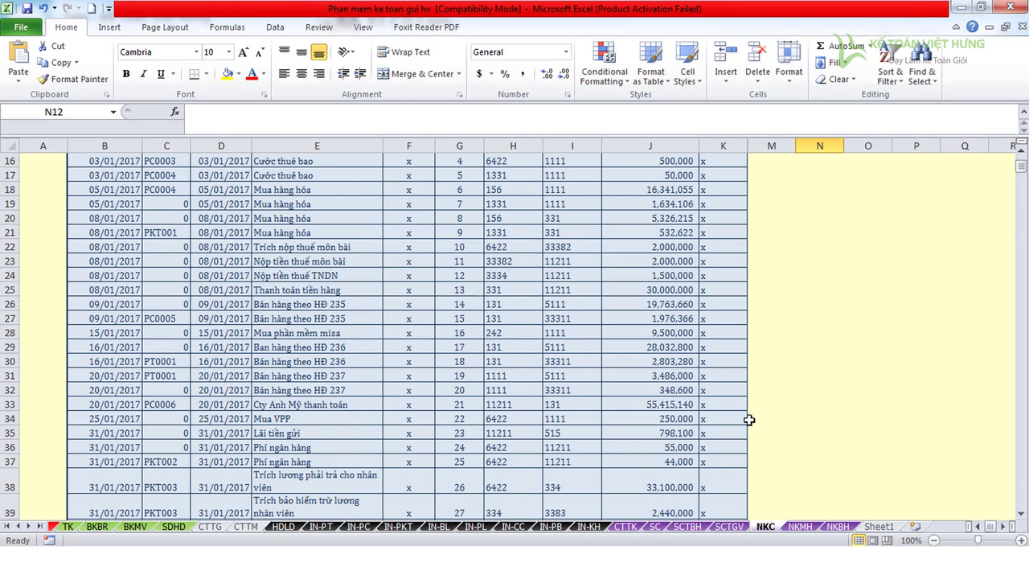
{"action": "scroll", "coordinate": [643, 356], "scroll_direction": "down", "scroll_amount": 2}
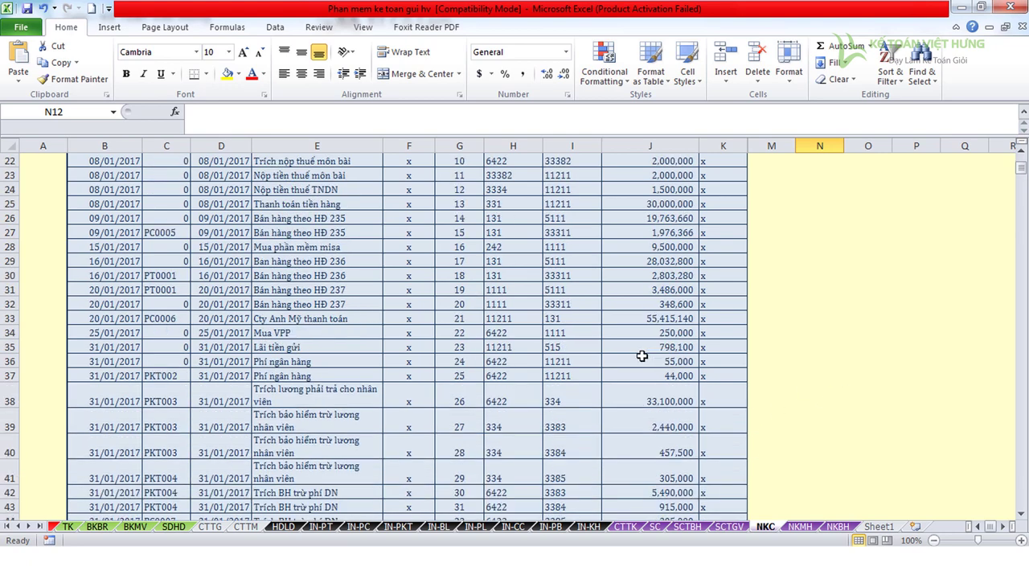
{"action": "scroll", "coordinate": [642, 355], "scroll_direction": "down", "scroll_amount": 3}
{"action": "scroll", "coordinate": [640, 353], "scroll_direction": "up", "scroll_amount": 5}
{"action": "scroll", "coordinate": [640, 353], "scroll_direction": "up", "scroll_amount": 6}
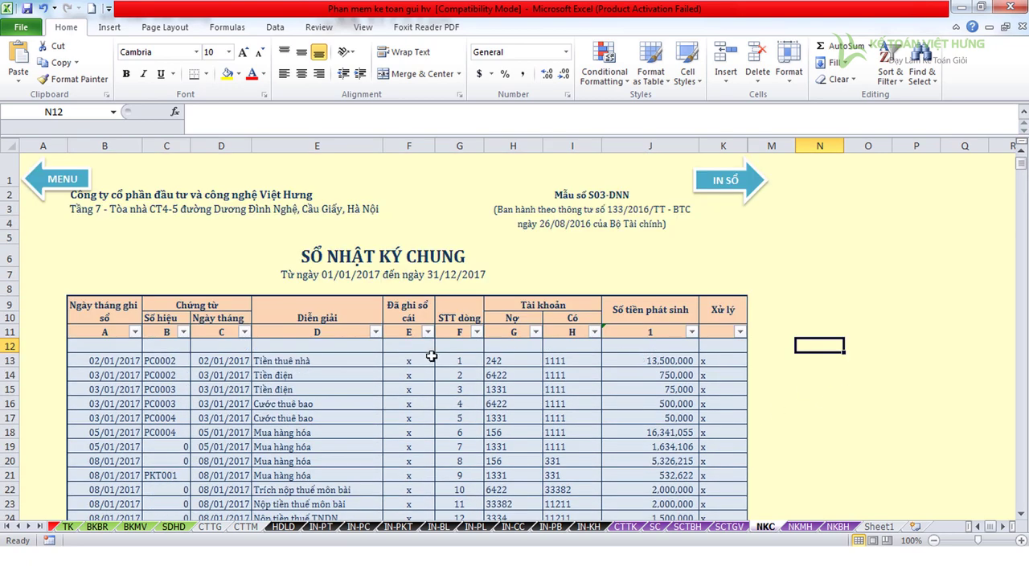
{"action": "scroll", "coordinate": [431, 356], "scroll_direction": "down", "scroll_amount": 3}
{"action": "left_click", "coordinate": [320, 299]}
{"action": "left_click", "coordinate": [424, 314]}
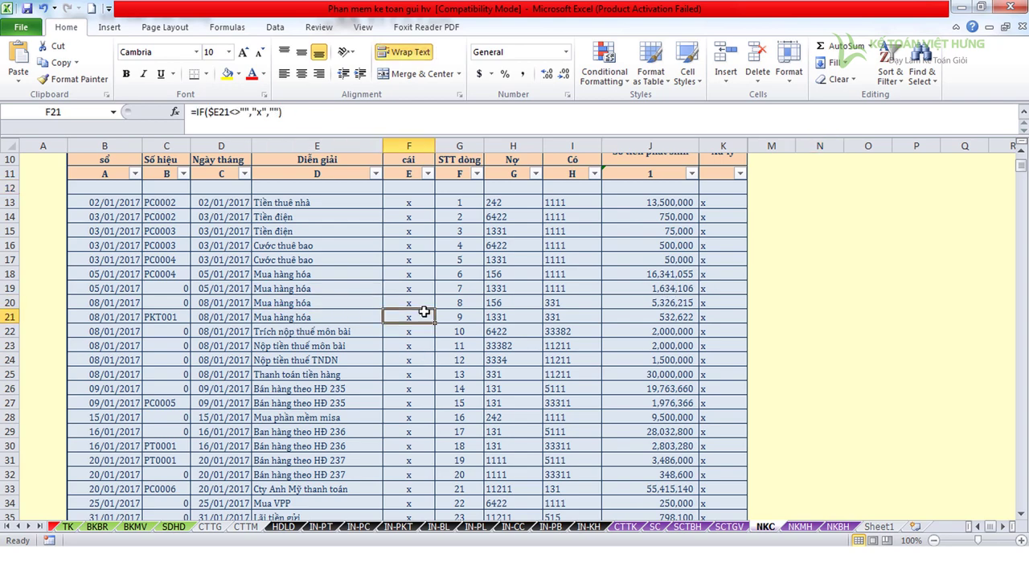
{"action": "left_click", "coordinate": [530, 315]}
{"action": "scroll", "coordinate": [321, 401], "scroll_direction": "down", "scroll_amount": 16}
{"action": "left_click", "coordinate": [18, 525]}
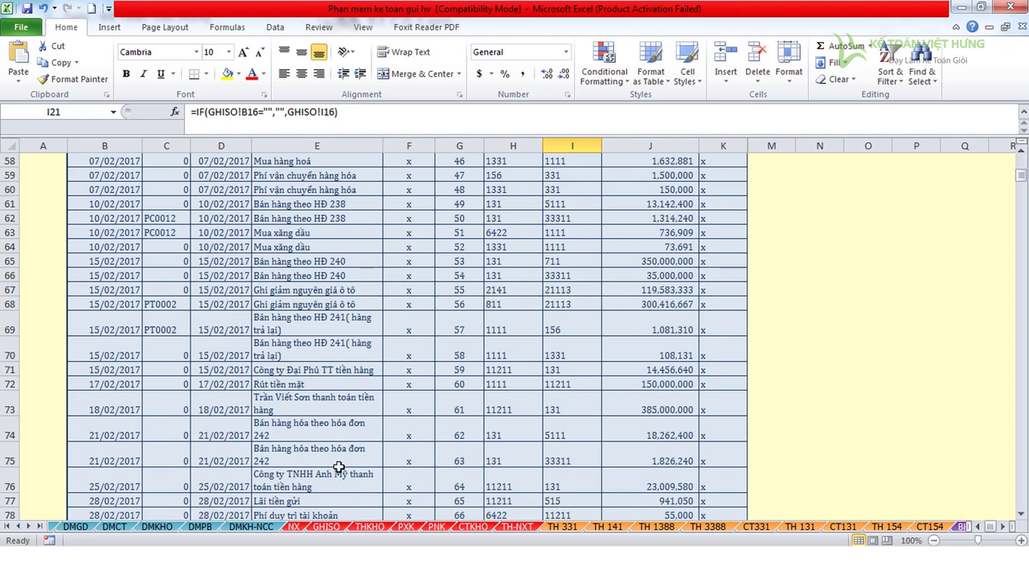
Browse the GHISO, NX, THKHO and TH-NXT sheets in turn.
{"action": "left_click", "coordinate": [326, 528]}
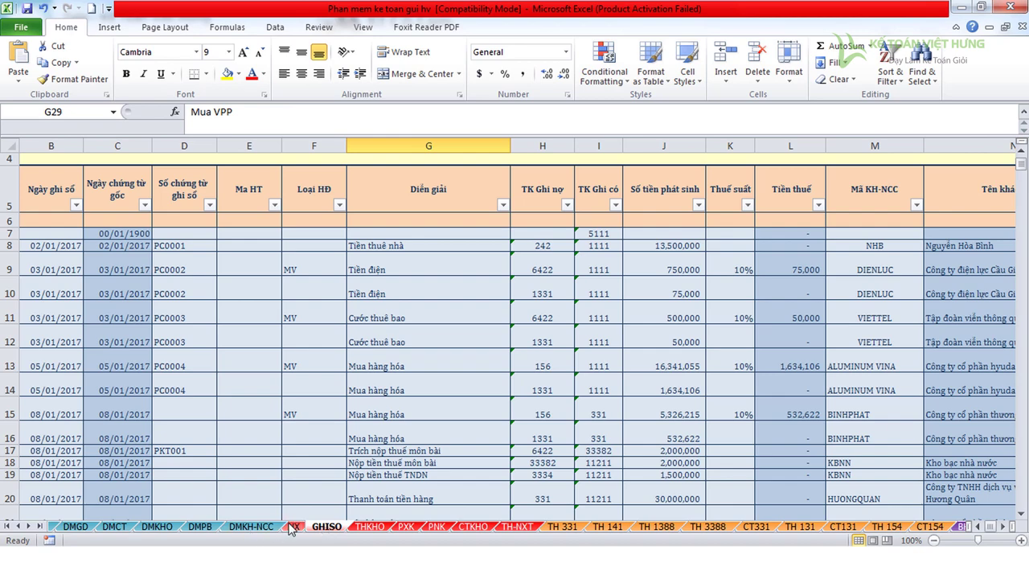
{"action": "left_click", "coordinate": [292, 528]}
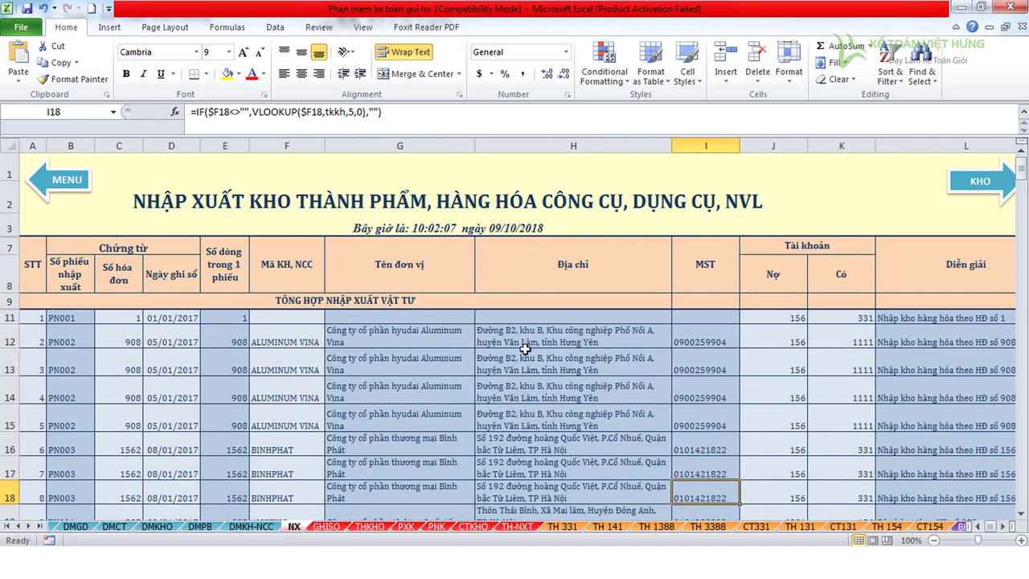
{"action": "left_click", "coordinate": [371, 527]}
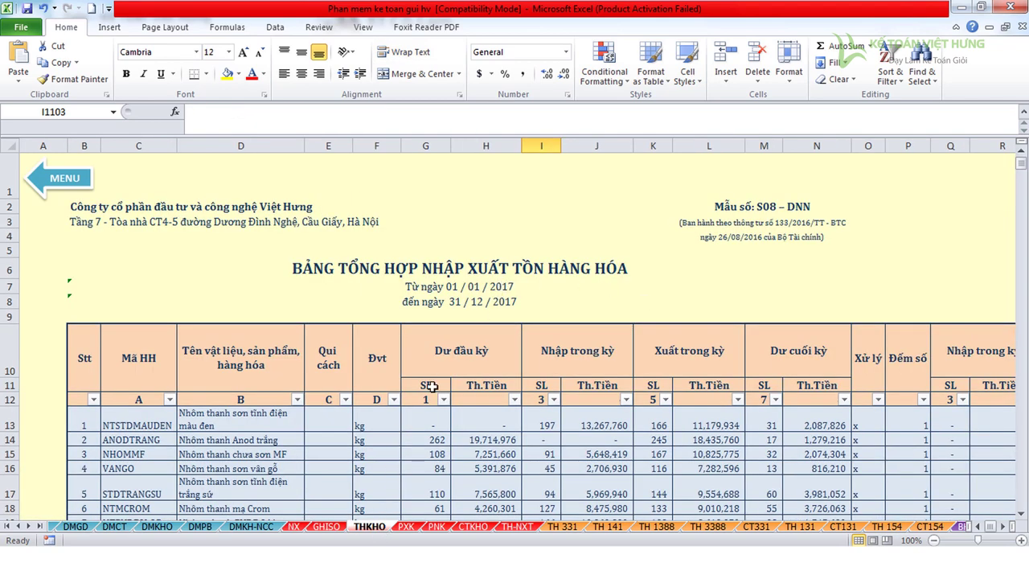
{"action": "left_click", "coordinate": [524, 527]}
{"action": "scroll", "coordinate": [523, 292], "scroll_direction": "up", "scroll_amount": 6}
{"action": "scroll", "coordinate": [489, 282], "scroll_direction": "up", "scroll_amount": 12}
{"action": "scroll", "coordinate": [485, 283], "scroll_direction": "up", "scroll_amount": 2}
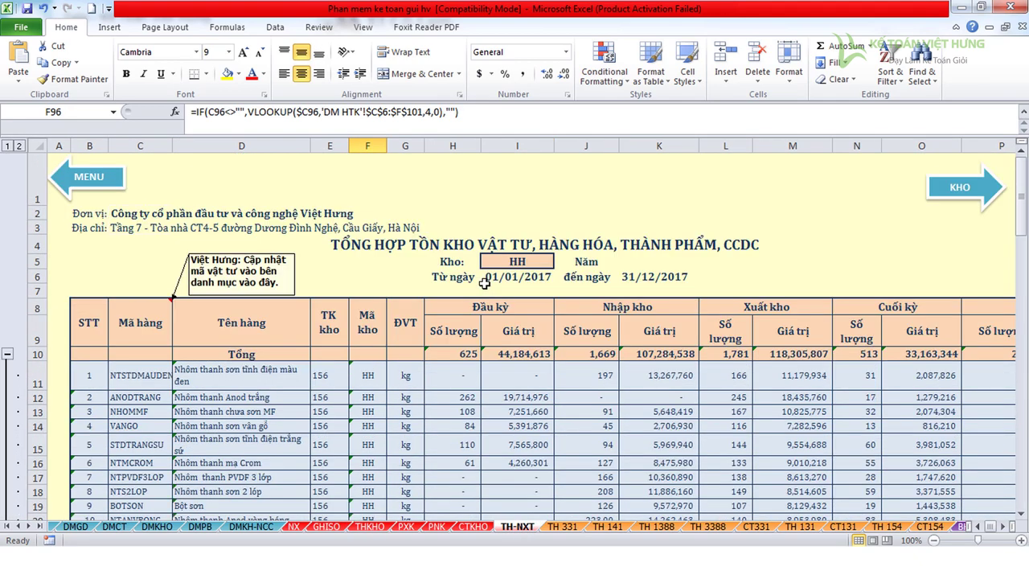
Review TH-NXT's Đầu kỳ, Nhập kho, Xuất kho and Cuối kỳ headers, then open TH 331.
{"action": "left_click", "coordinate": [368, 263]}
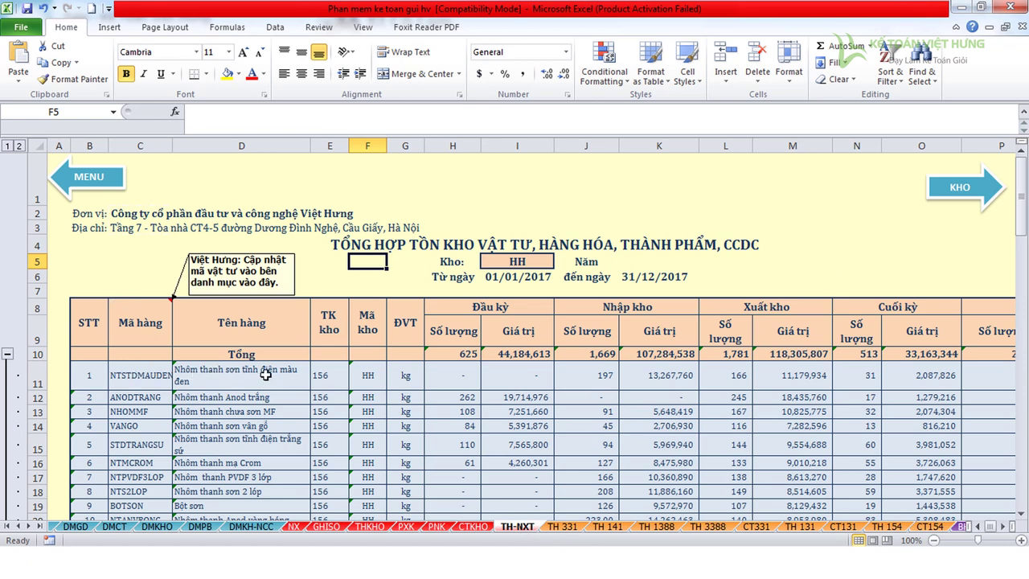
{"action": "left_click", "coordinate": [508, 306]}
{"action": "left_click", "coordinate": [596, 307]}
{"action": "left_click", "coordinate": [783, 306]}
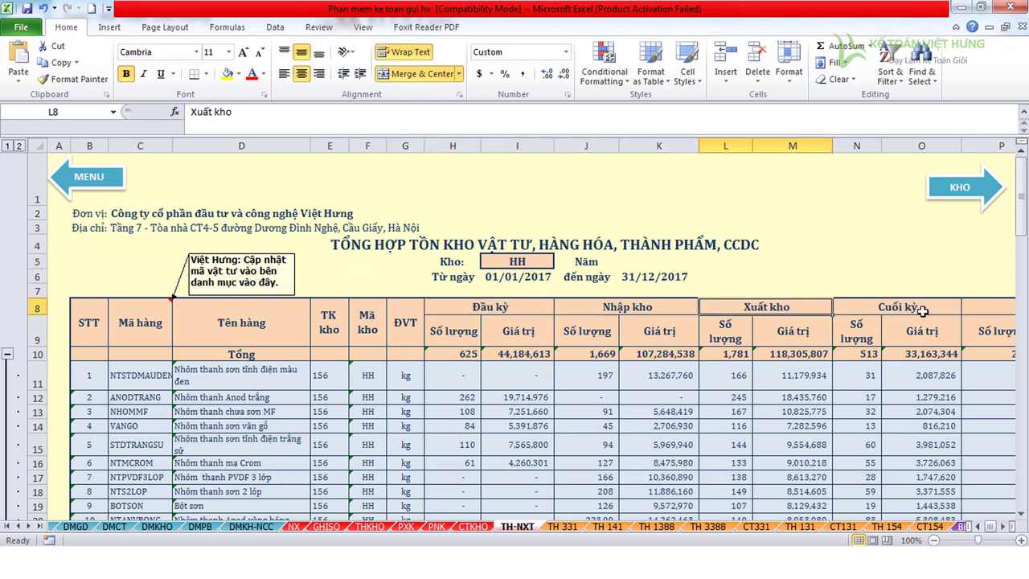
{"action": "left_click", "coordinate": [919, 311]}
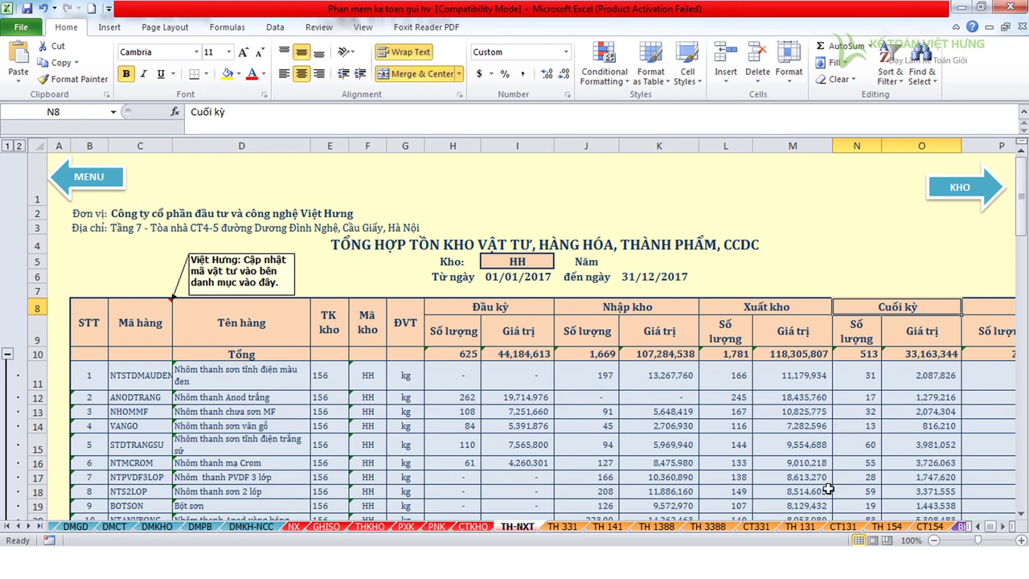
{"action": "left_click", "coordinate": [567, 528]}
Step through TH 141, TH 1388, TH 3388, CT331, TH 131, TH 154 and CT154, then scroll tabs back.
{"action": "left_click", "coordinate": [609, 527]}
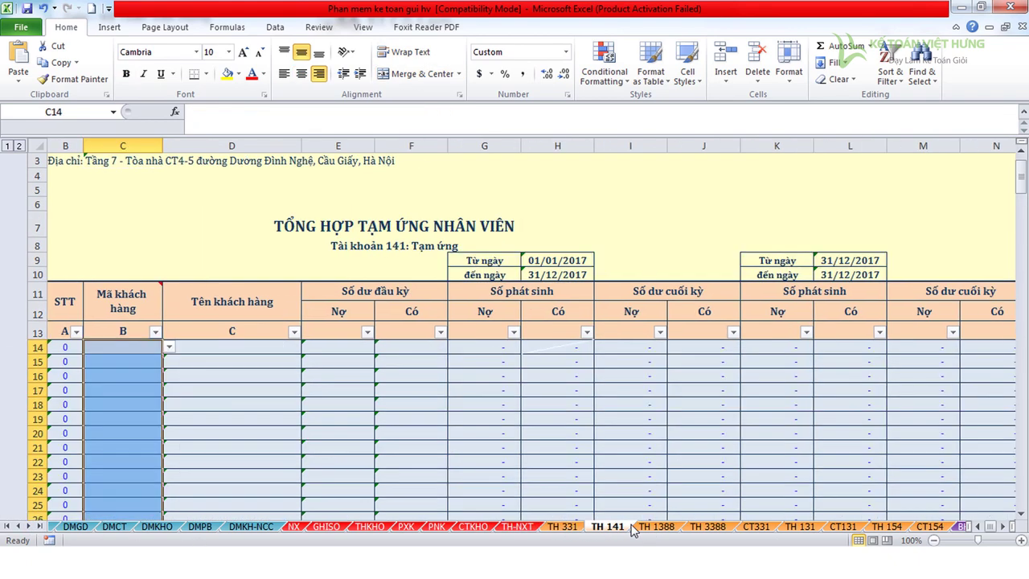
{"action": "left_click", "coordinate": [664, 528]}
{"action": "left_click", "coordinate": [707, 528]}
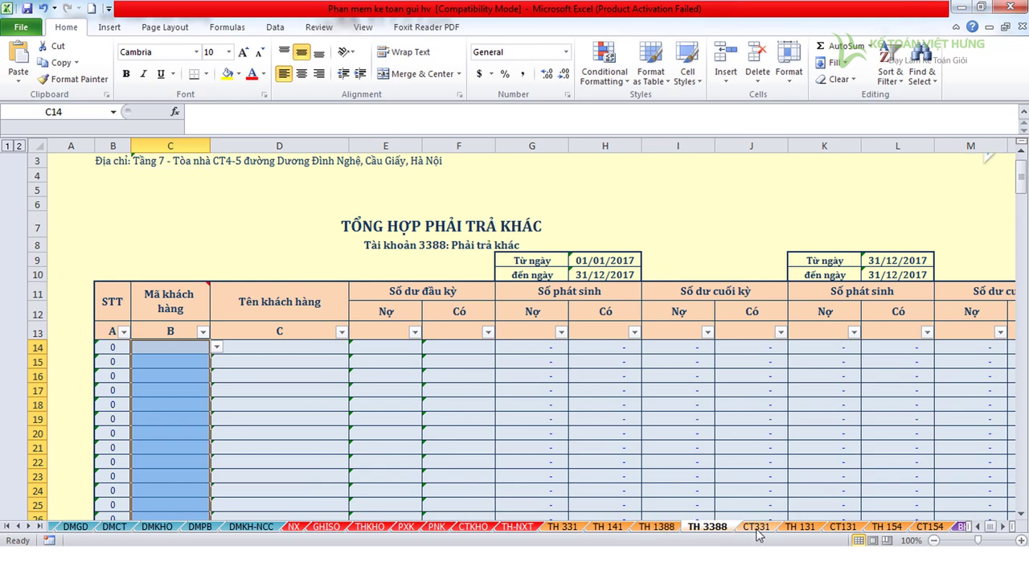
{"action": "left_click", "coordinate": [755, 528]}
{"action": "left_click", "coordinate": [802, 527]}
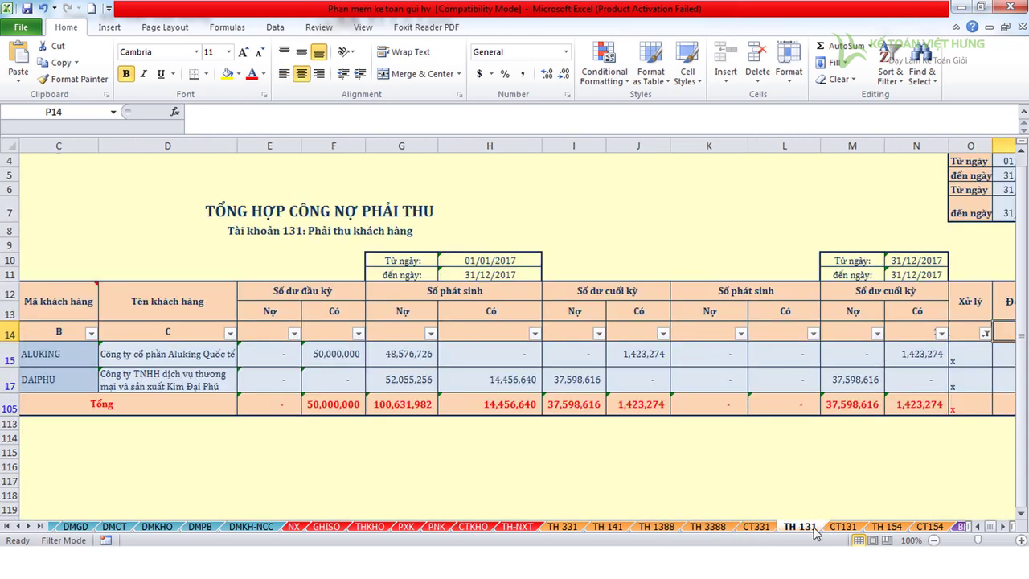
{"action": "left_click", "coordinate": [888, 527]}
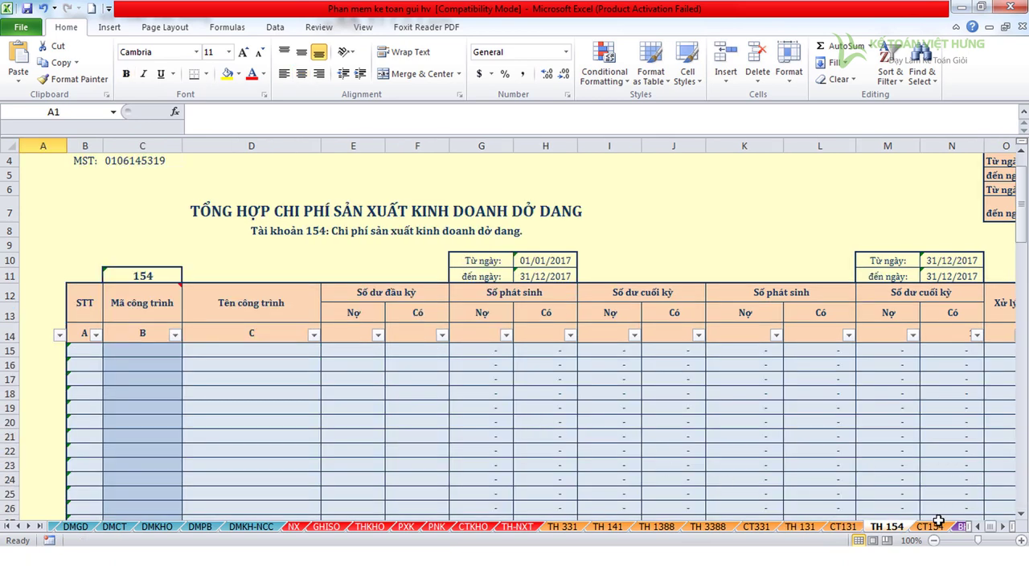
{"action": "left_click", "coordinate": [930, 527]}
{"action": "left_click", "coordinate": [22, 529]}
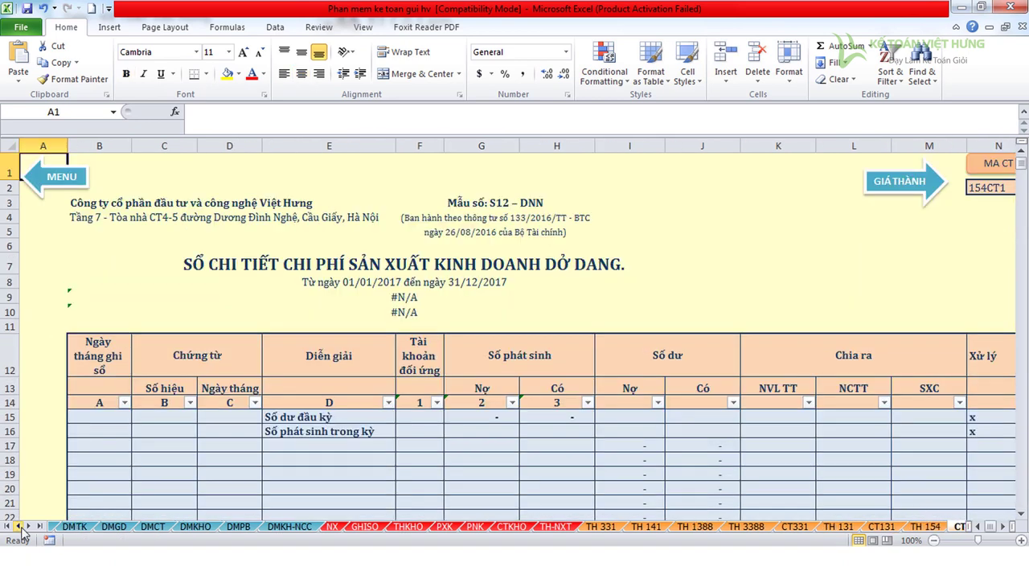
{"action": "left_click_drag", "start_coordinate": [21, 531], "coordinate": [21, 531]}
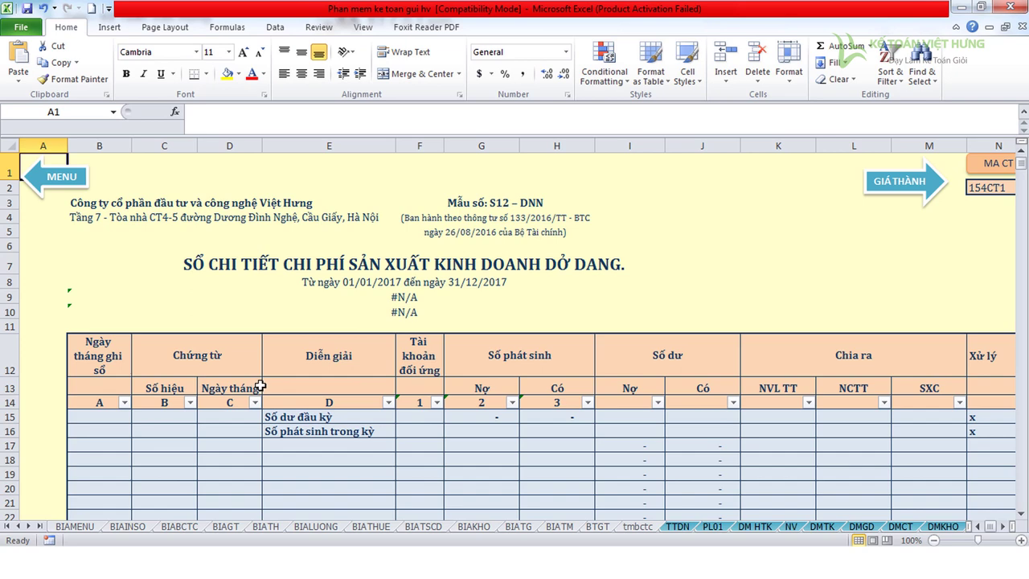
Enter a contact phone number in cell E1 of the S12-DNN cost ledger and confirm it.
{"action": "left_click", "coordinate": [302, 171]}
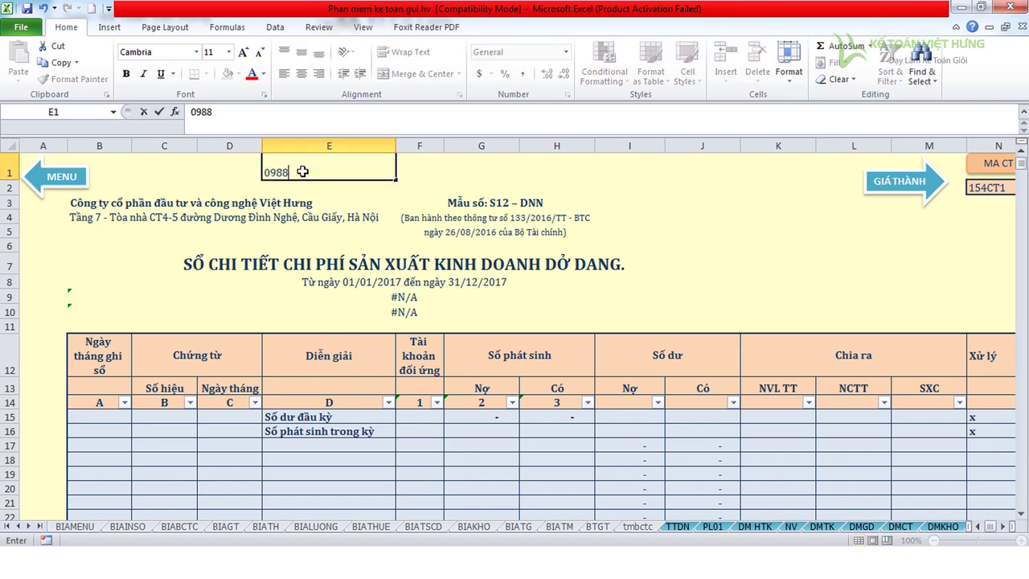
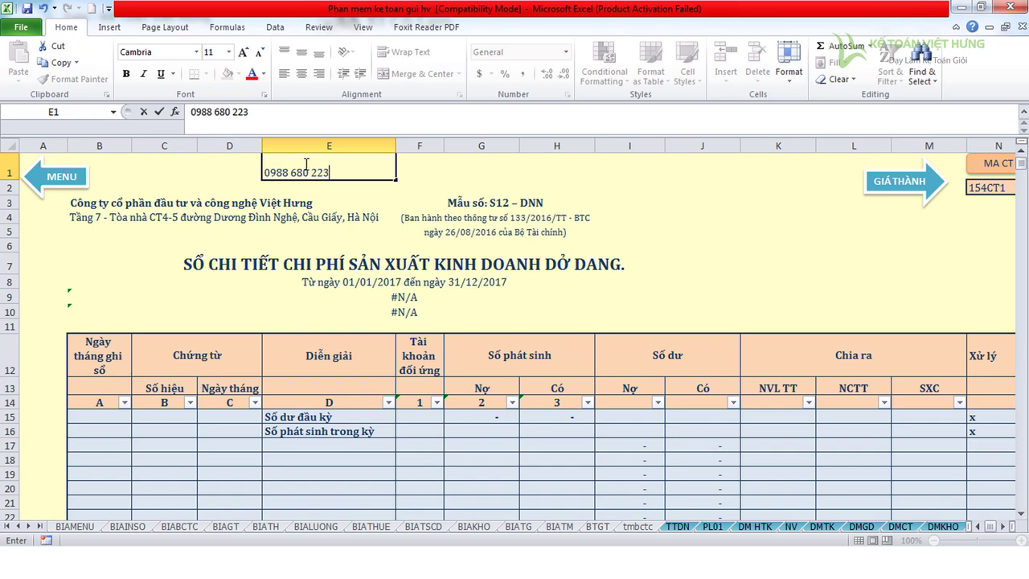
{"action": "left_click", "coordinate": [418, 169]}
{"action": "left_click", "coordinate": [334, 172]}
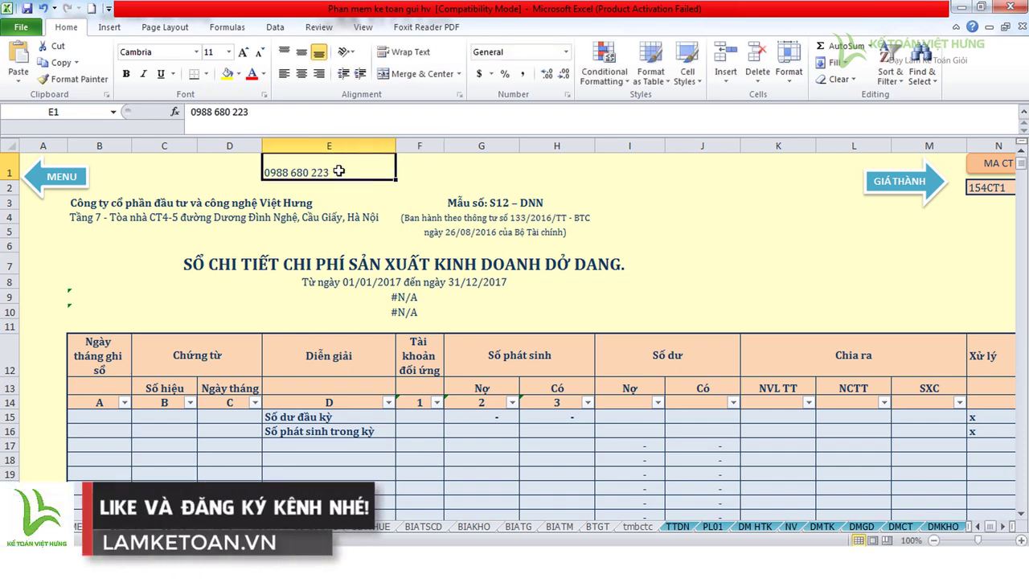